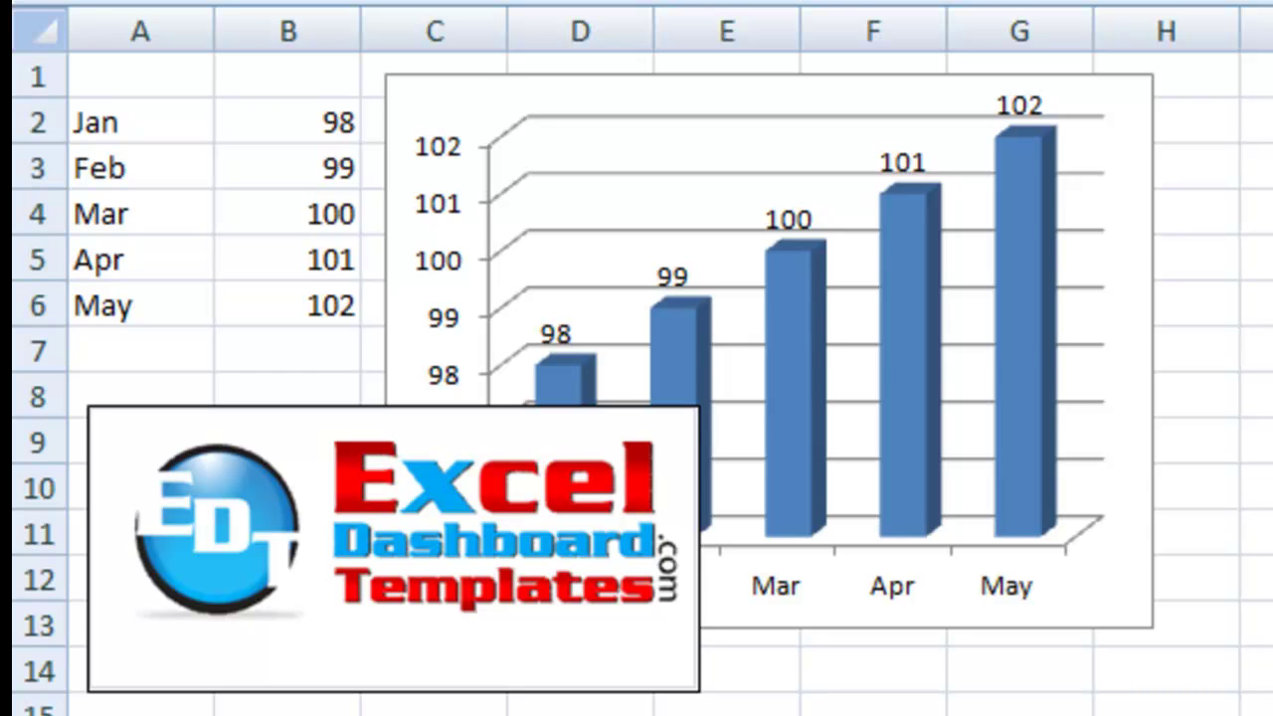
Inspect the Jan–May sample chart's A2:B6 data and series, then move to the Jan–Dec sheet
click(485, 622)
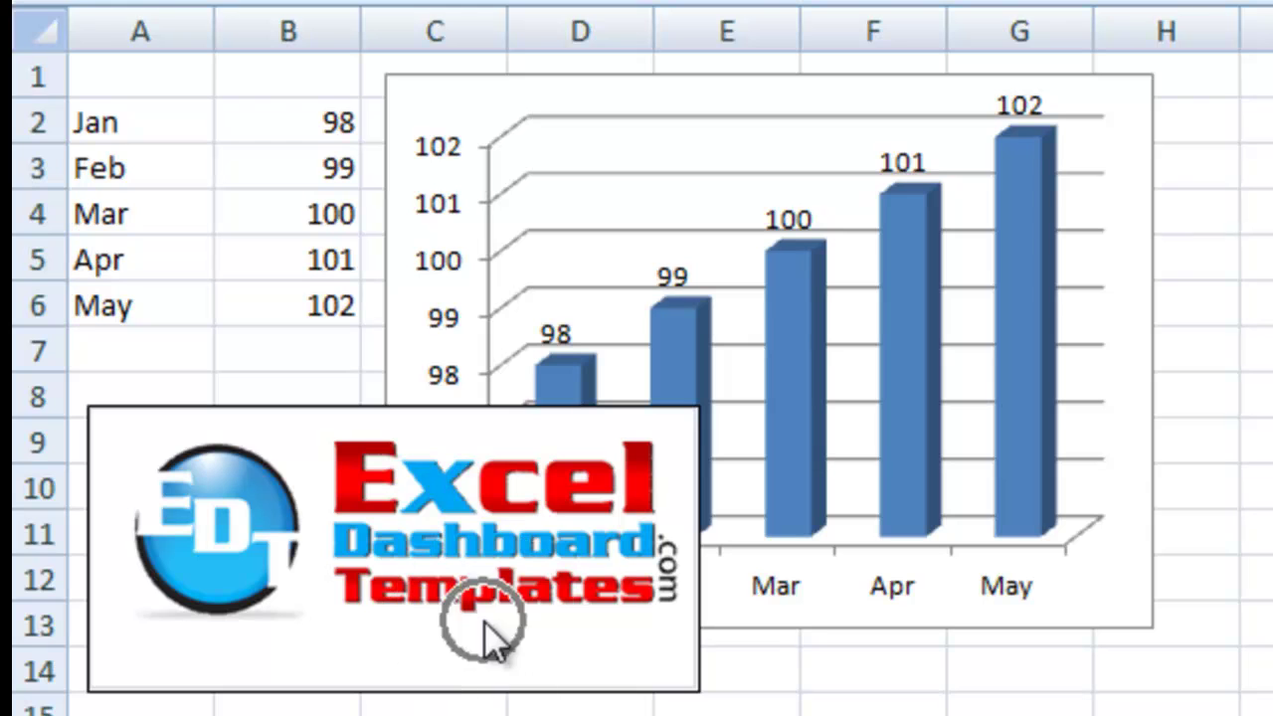
click(338, 526)
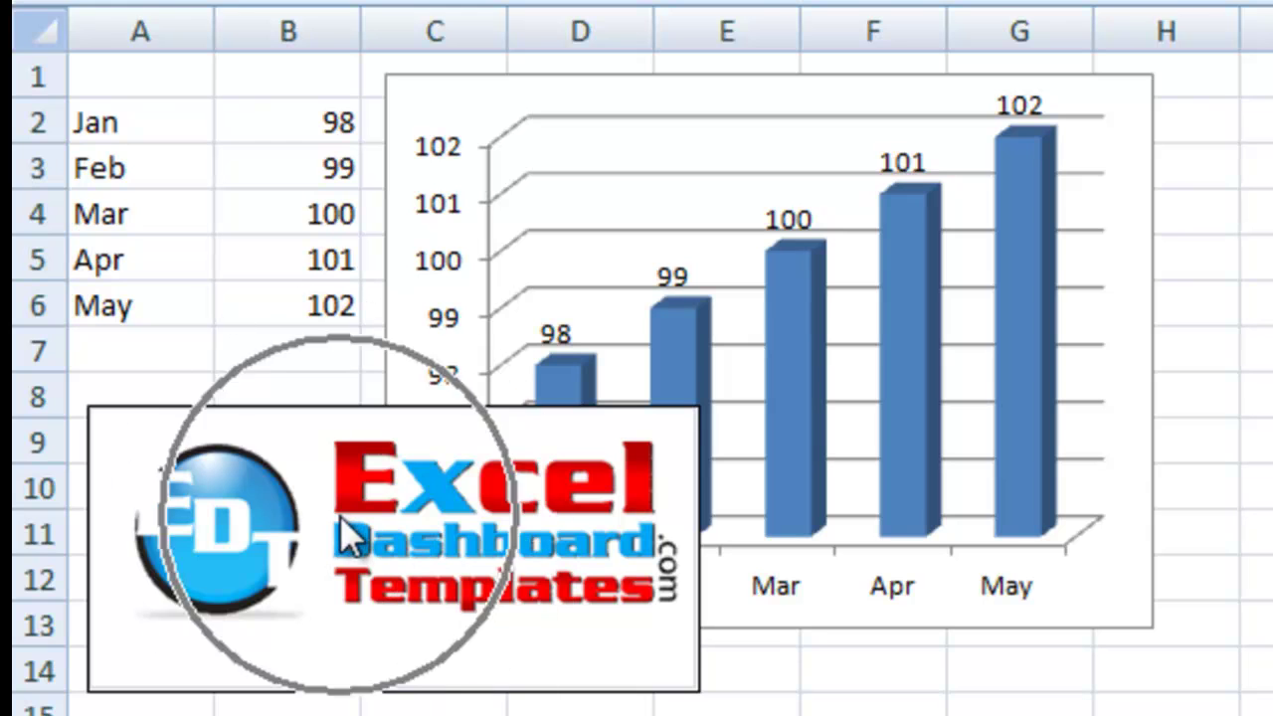
click(338, 645)
click(708, 672)
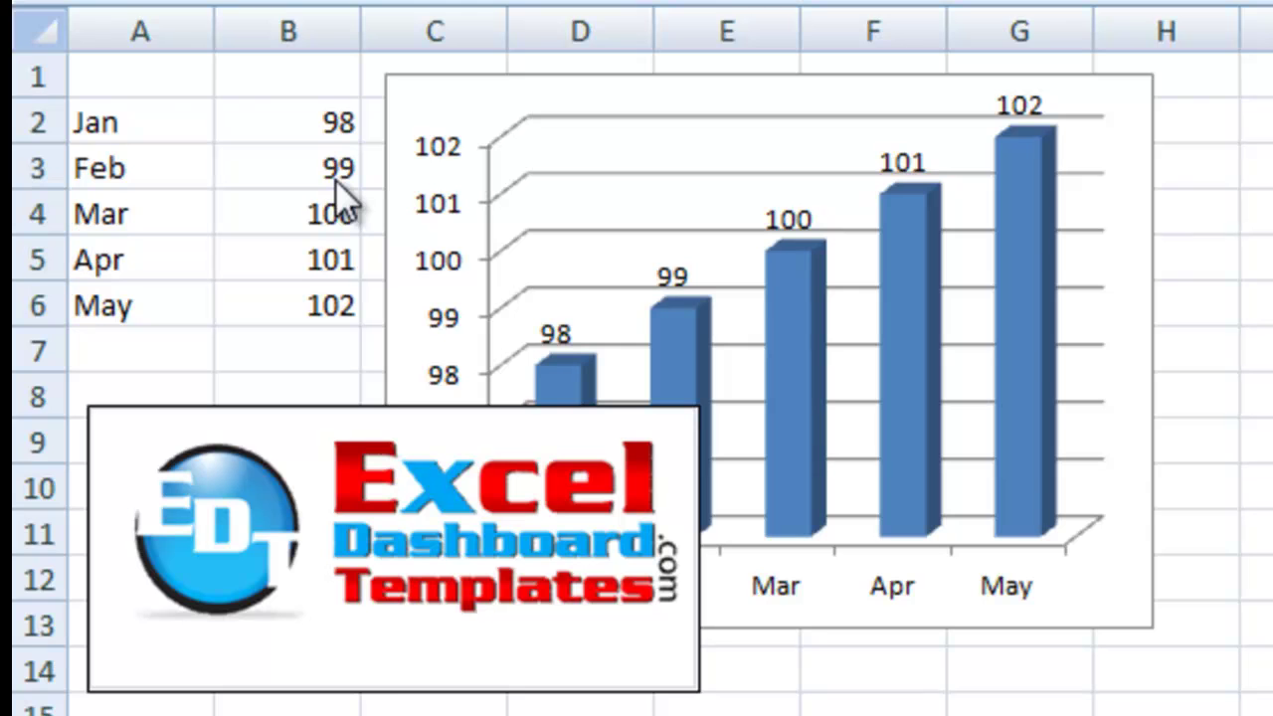
drag(189, 115, 292, 293)
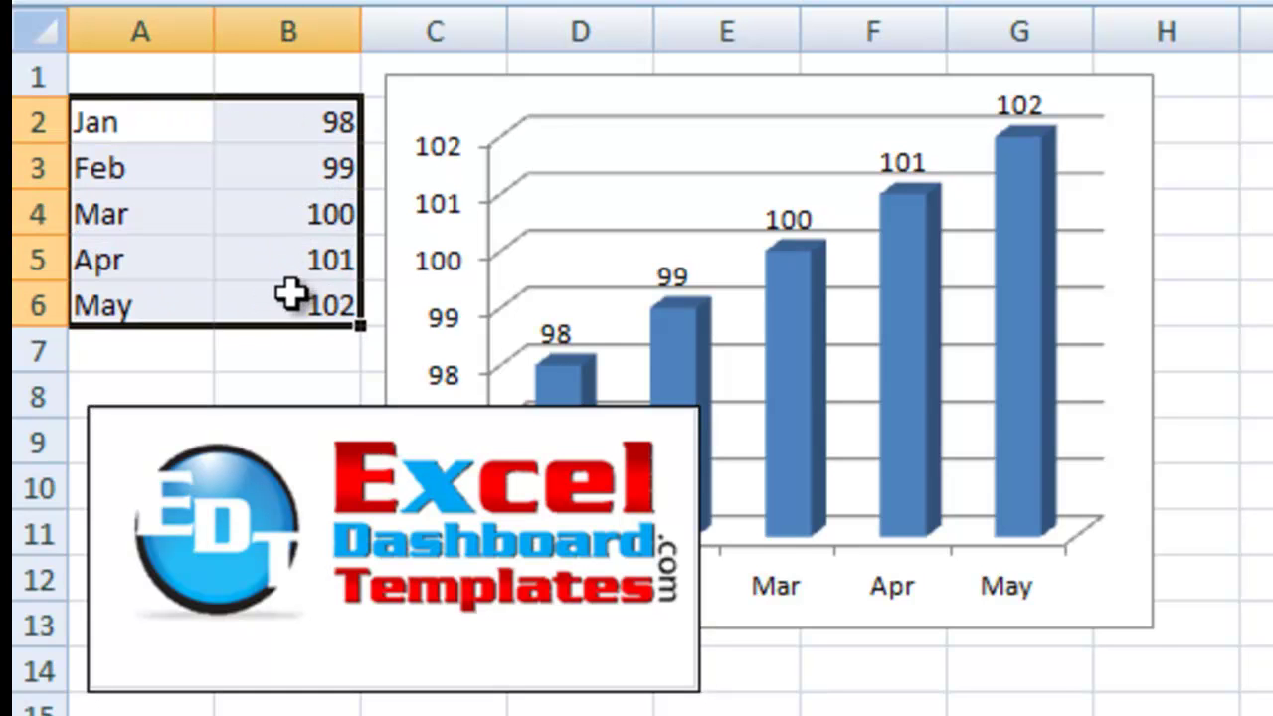
click(288, 202)
click(790, 304)
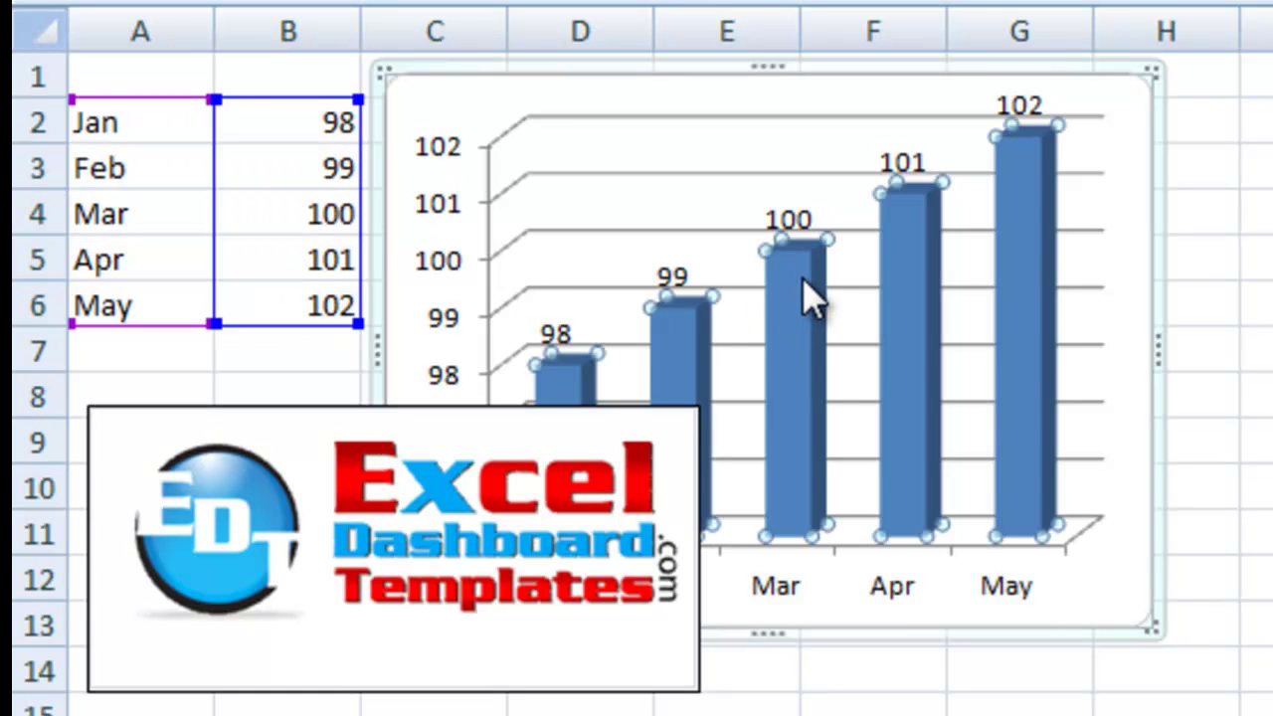
click(252, 226)
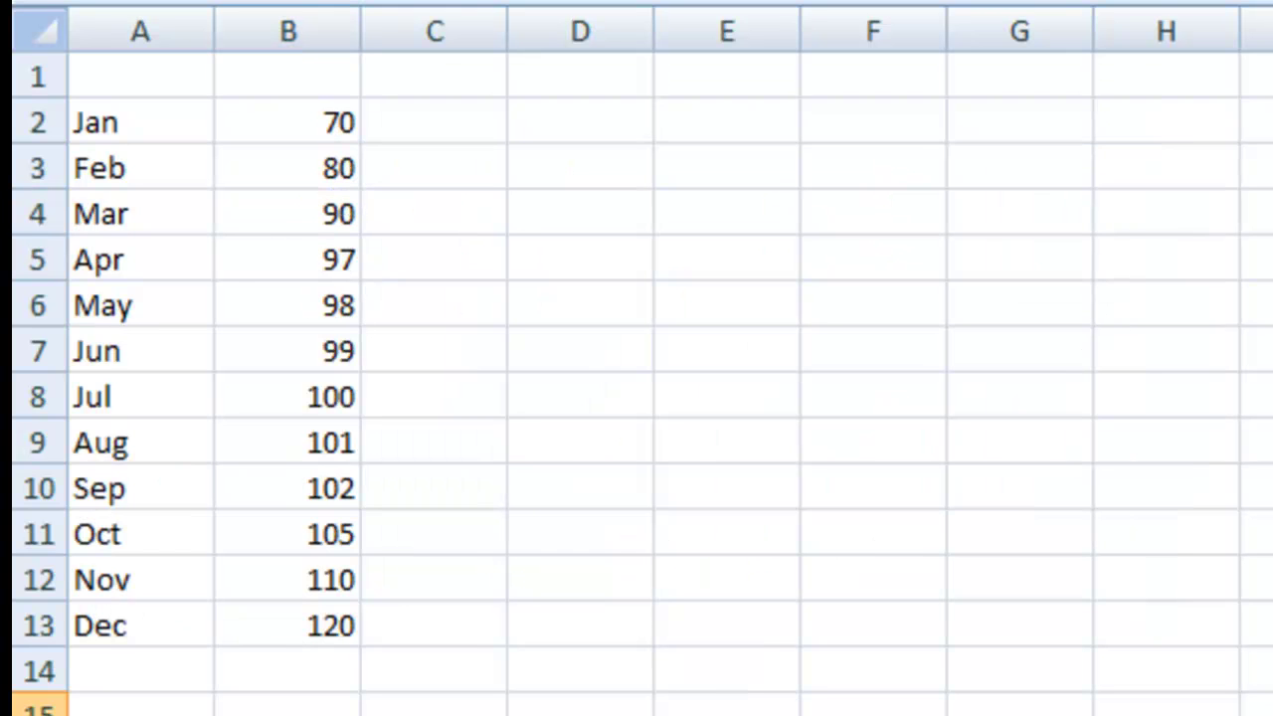
Select all twelve months of data in A2:B13
click(626, 580)
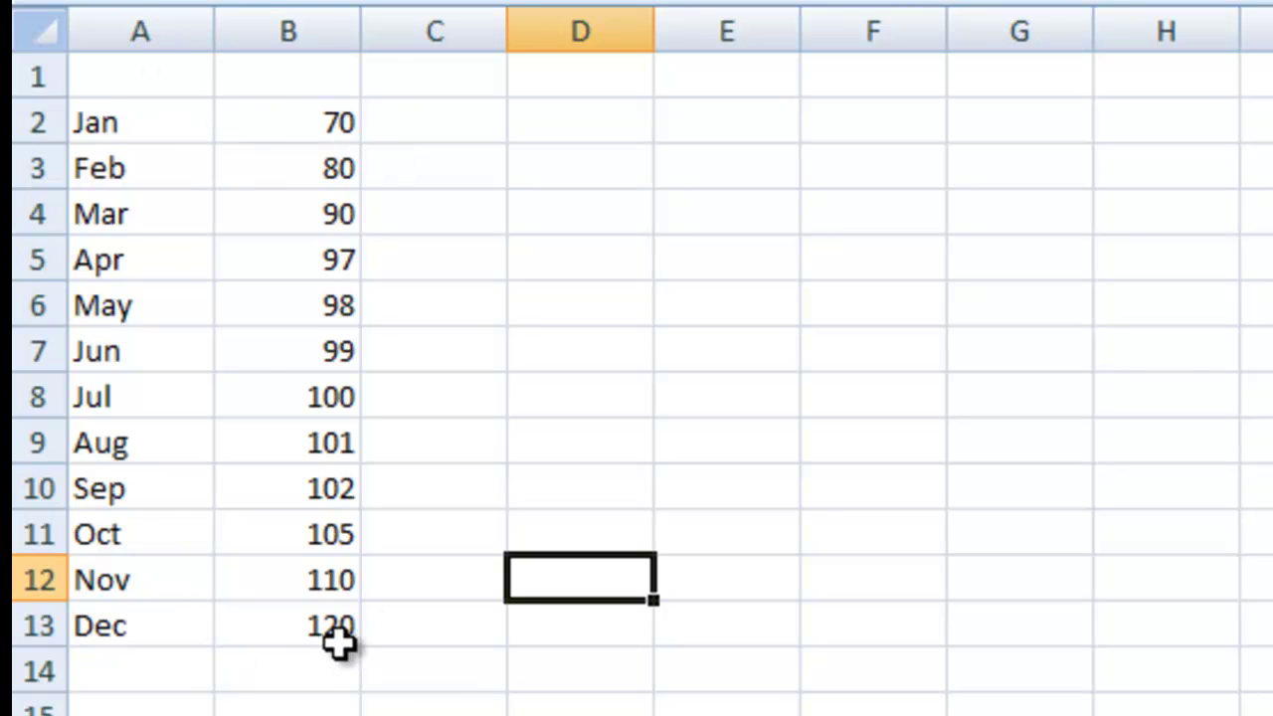
click(125, 340)
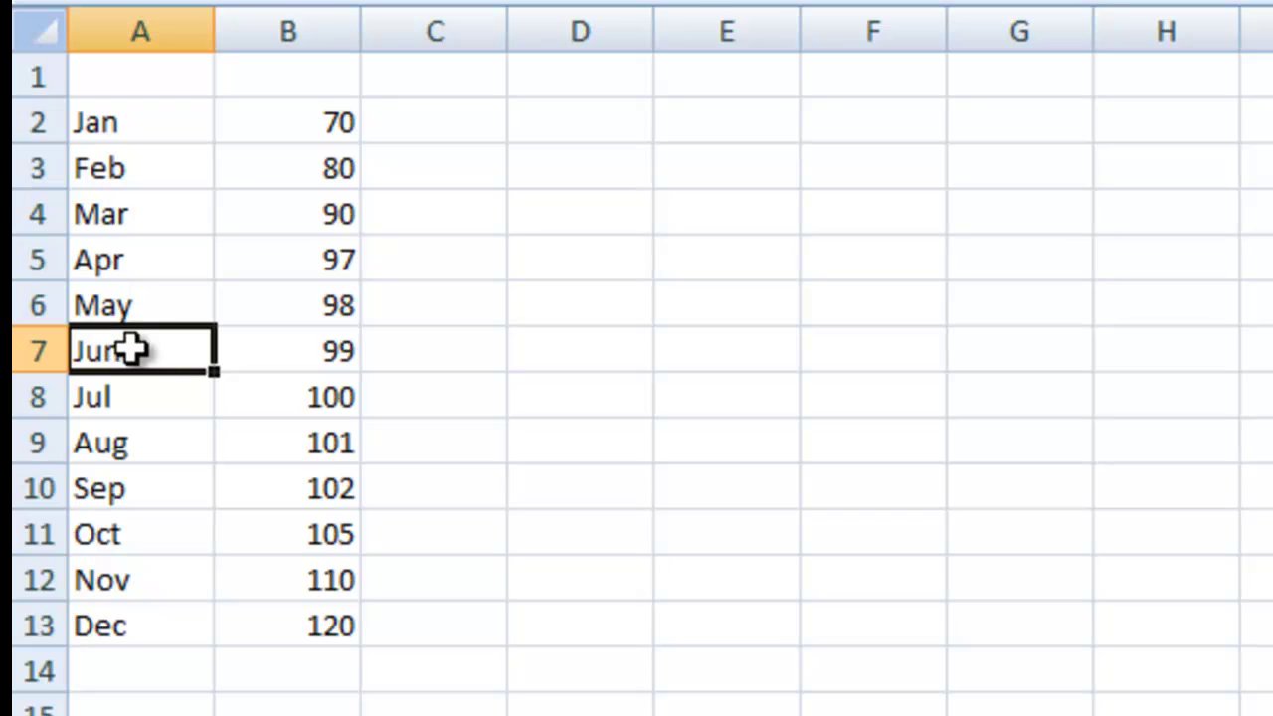
click(128, 273)
drag(202, 276, 288, 487)
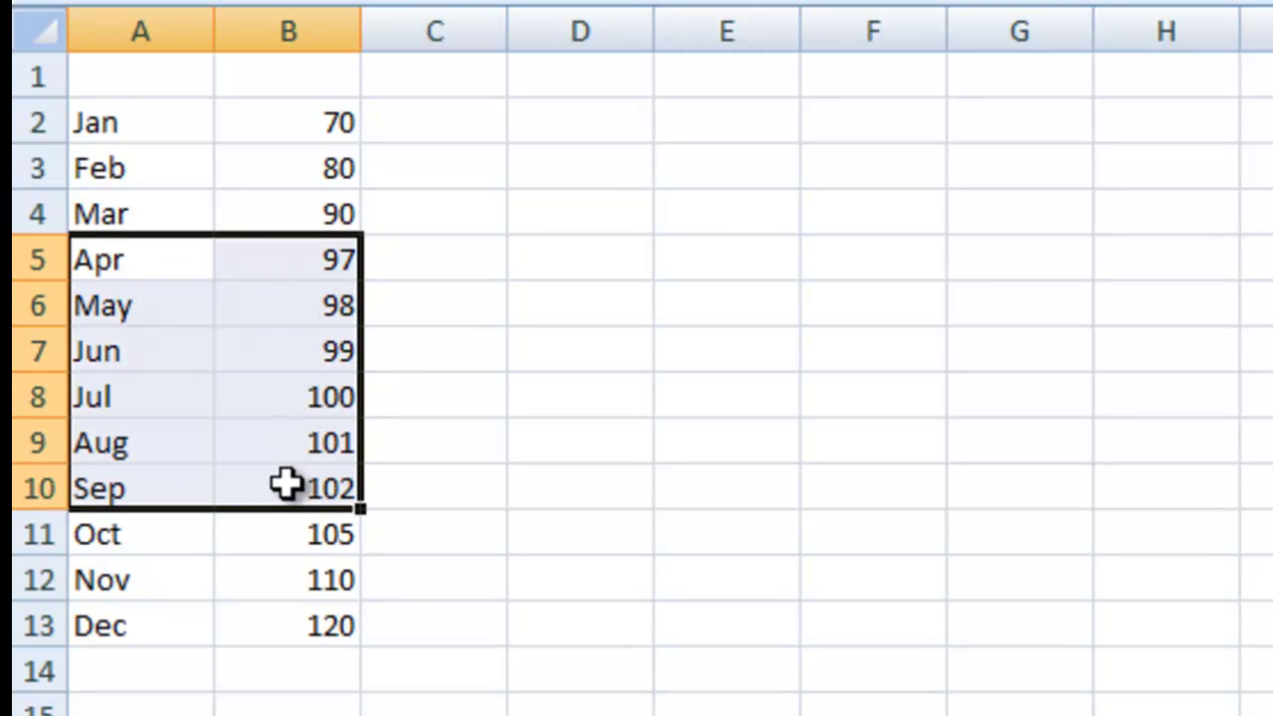
click(306, 567)
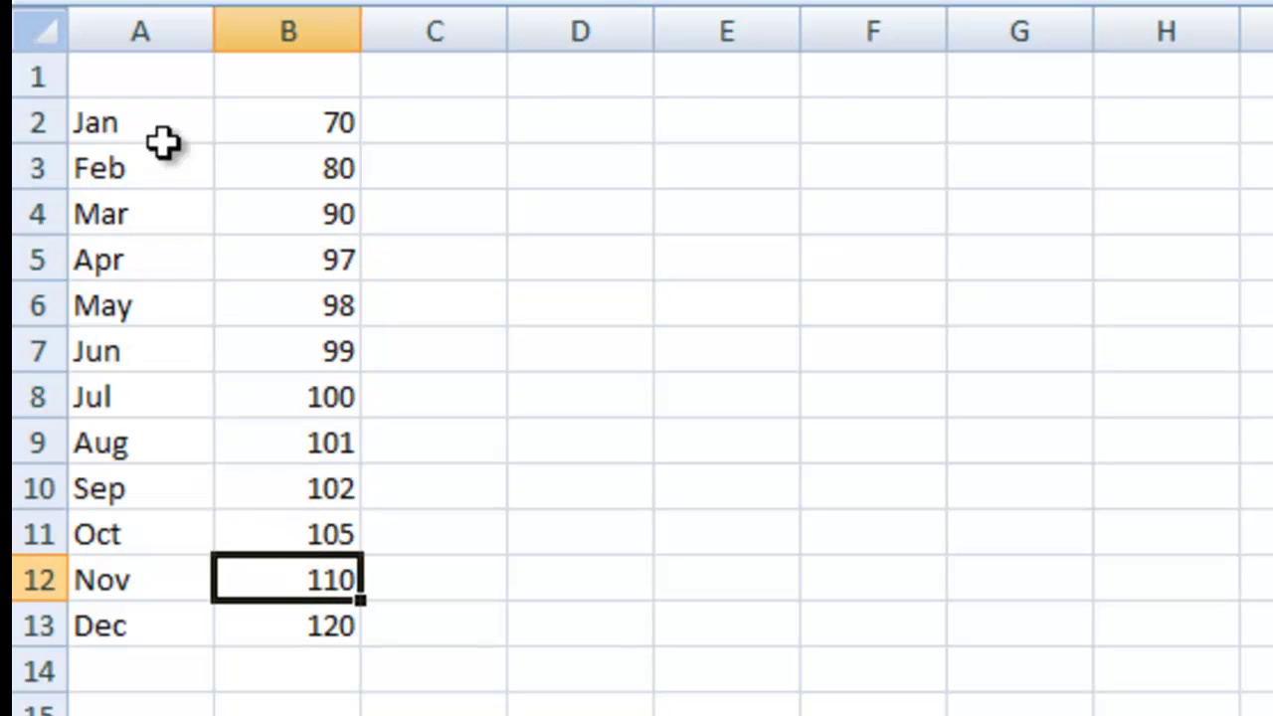
drag(151, 131, 273, 612)
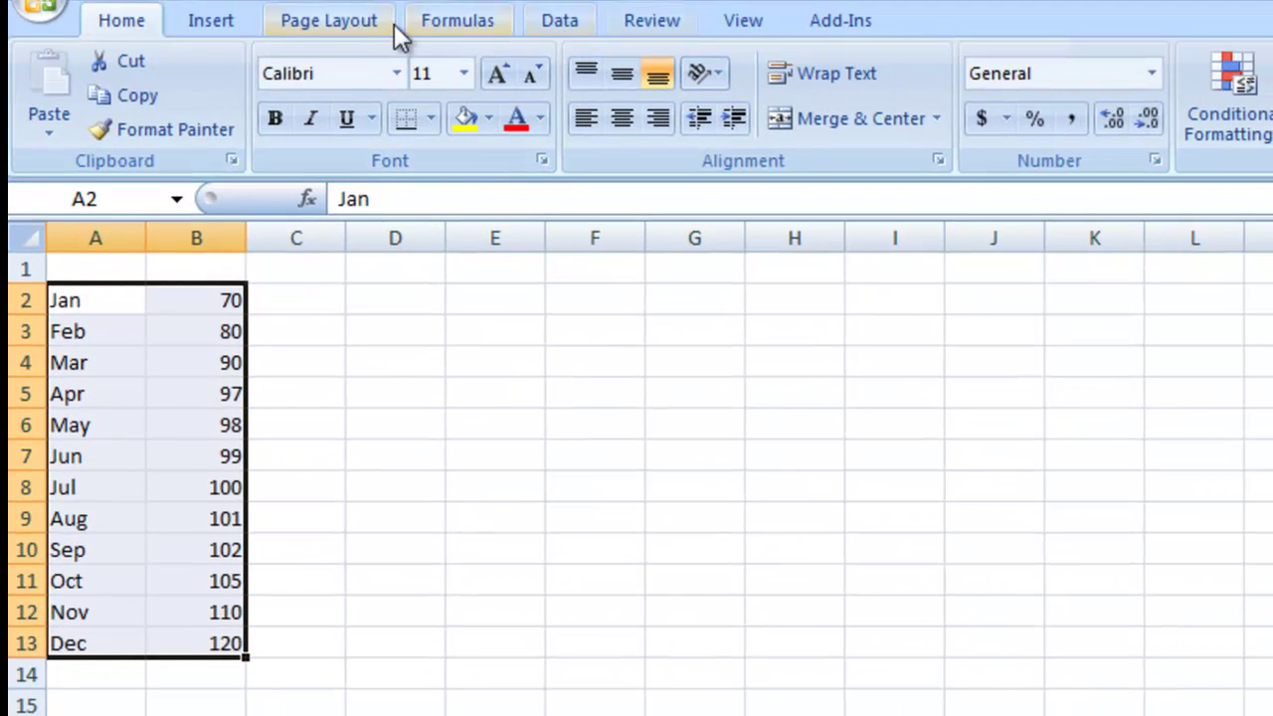
Insert a 3-D Clustered Column chart and position it beside the data
click(237, 22)
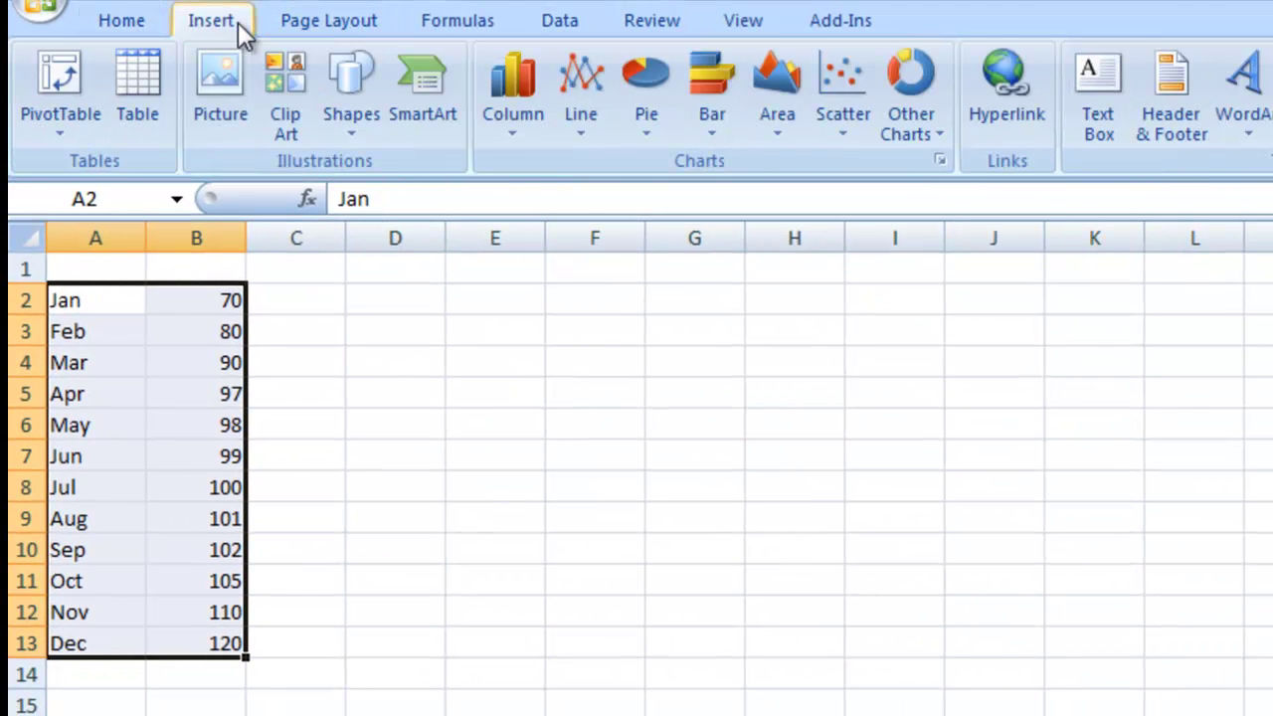
click(485, 90)
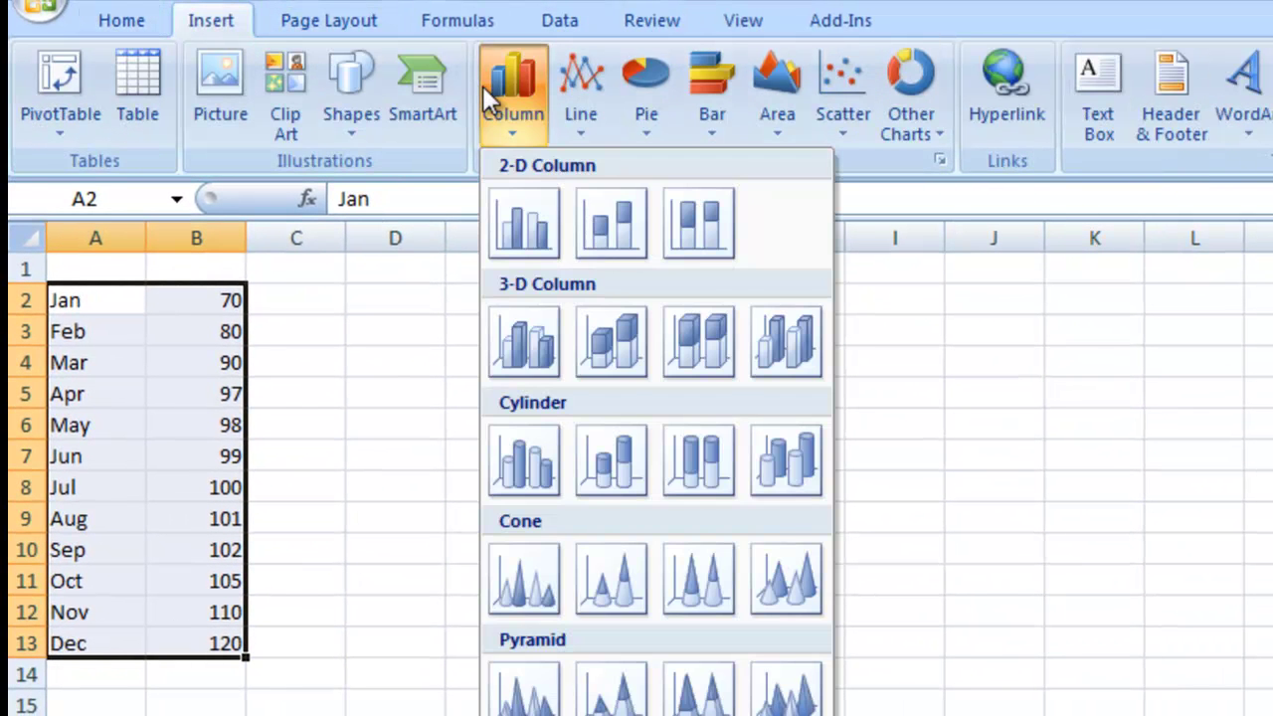
click(534, 351)
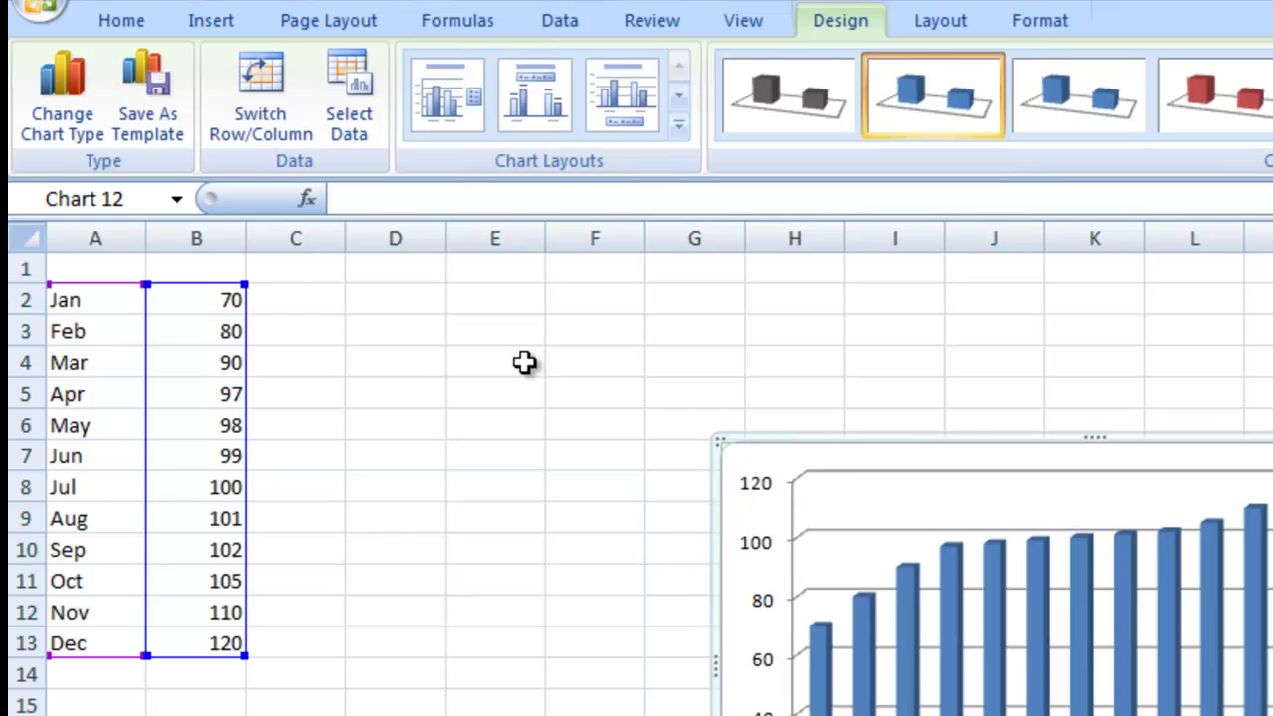
drag(846, 448, 384, 265)
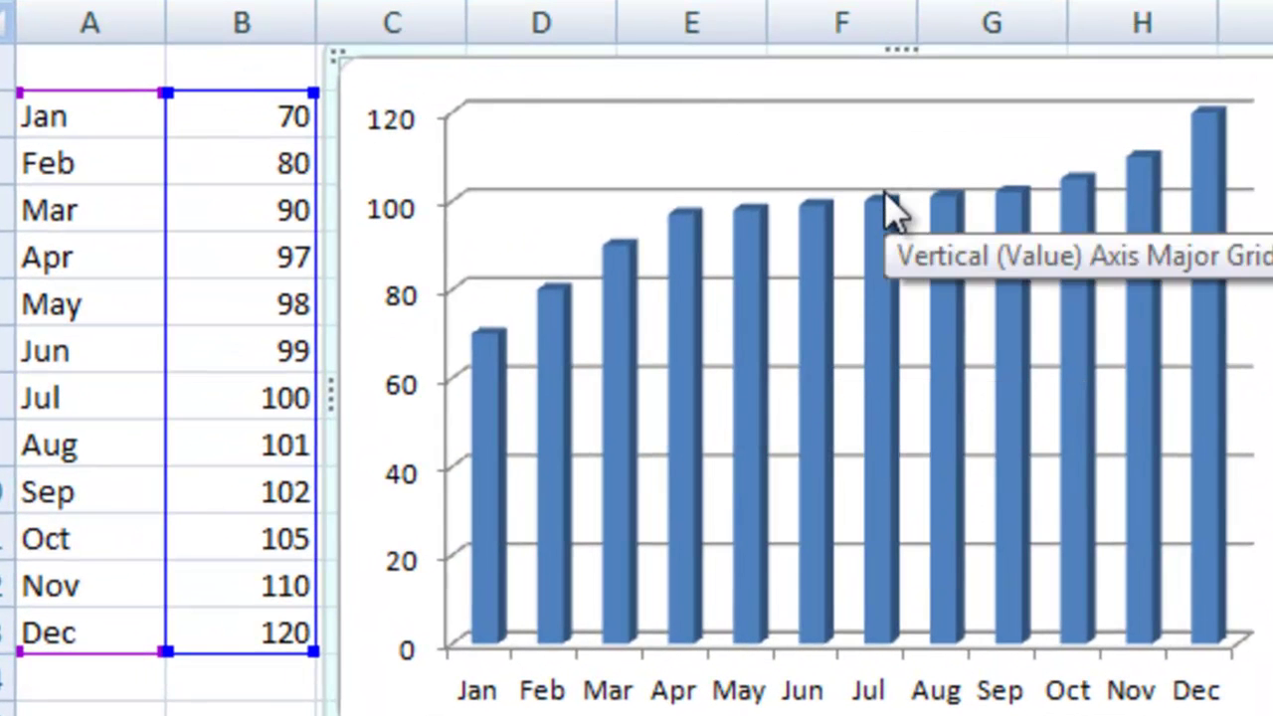
mouse_move(869, 372)
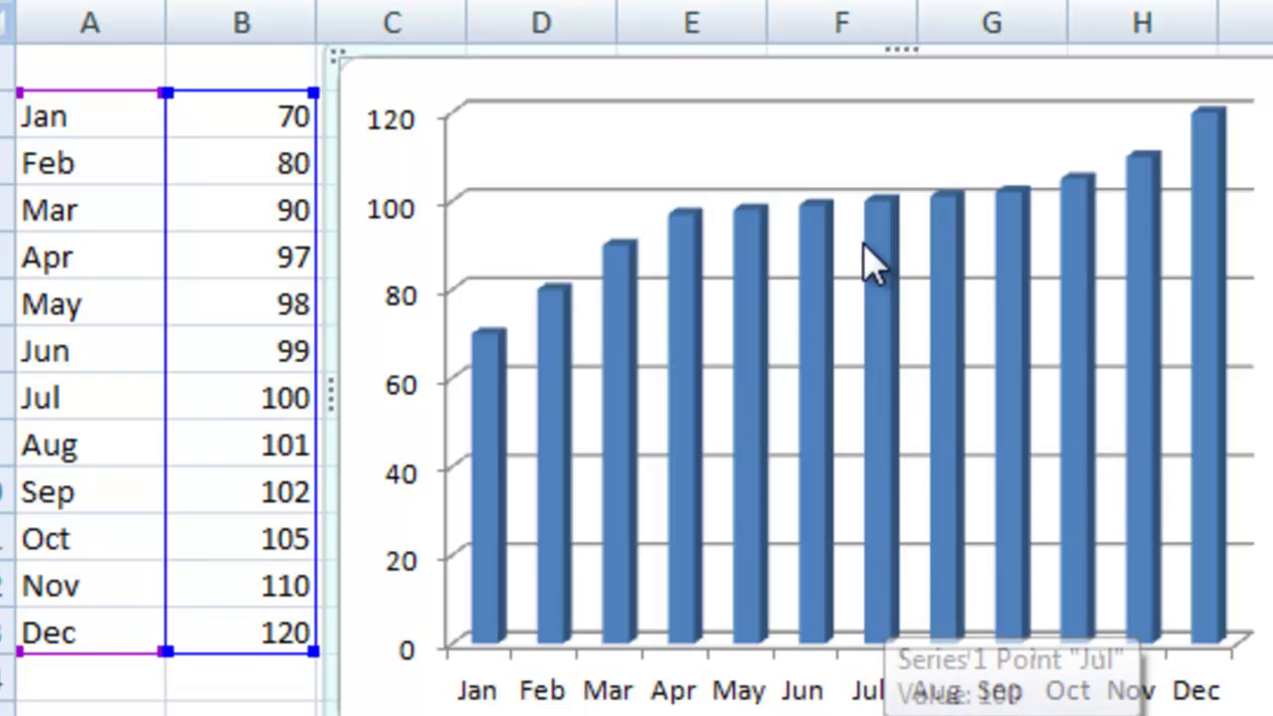
mouse_move(889, 206)
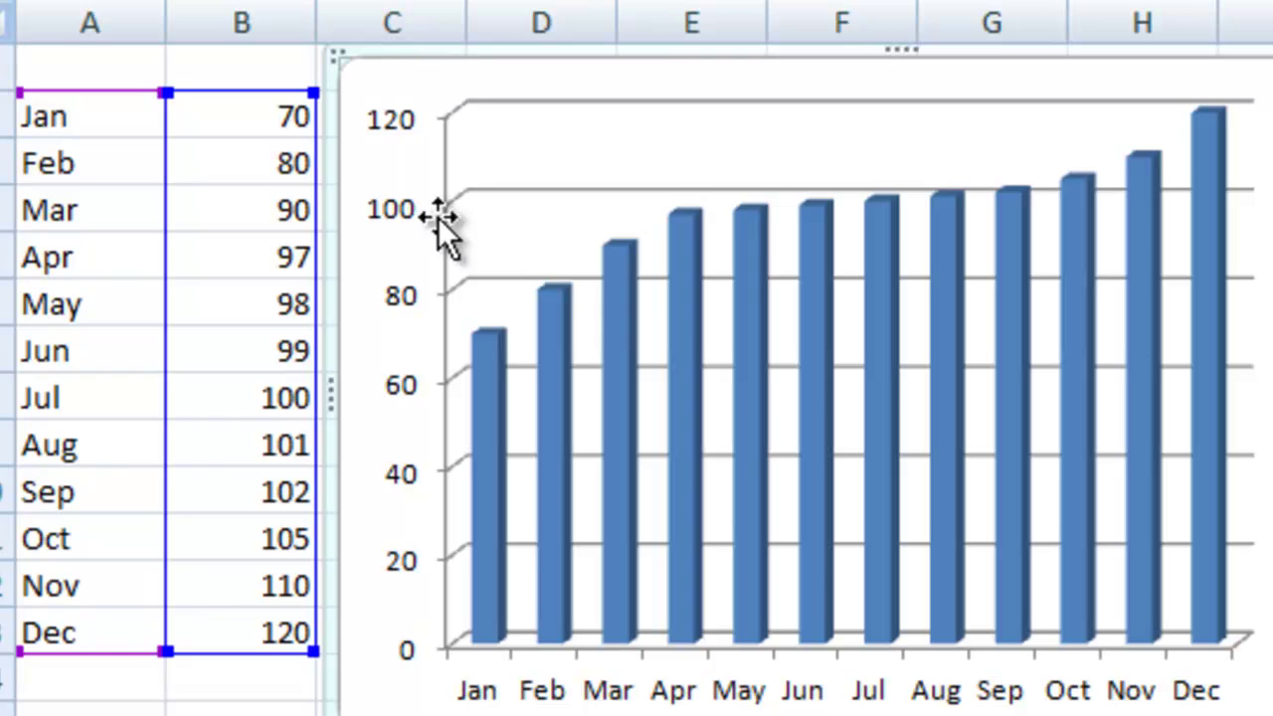
mouse_move(961, 235)
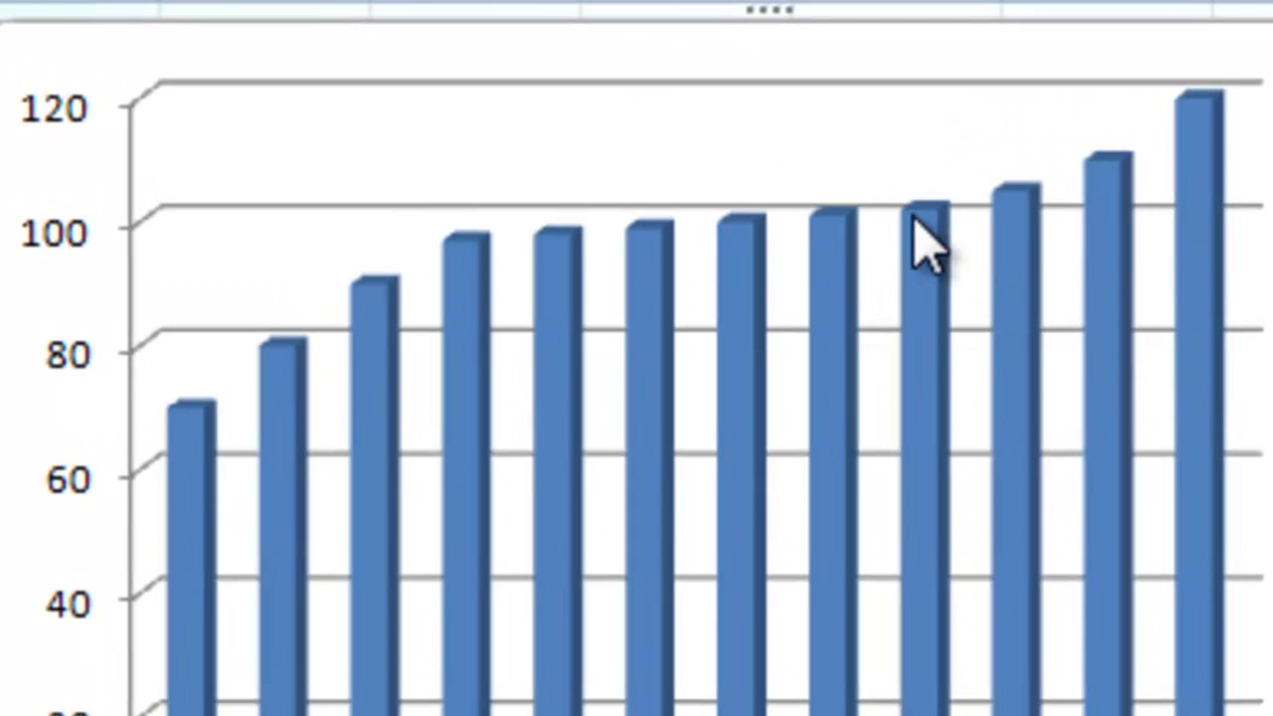
mouse_move(925, 242)
mouse_move(644, 348)
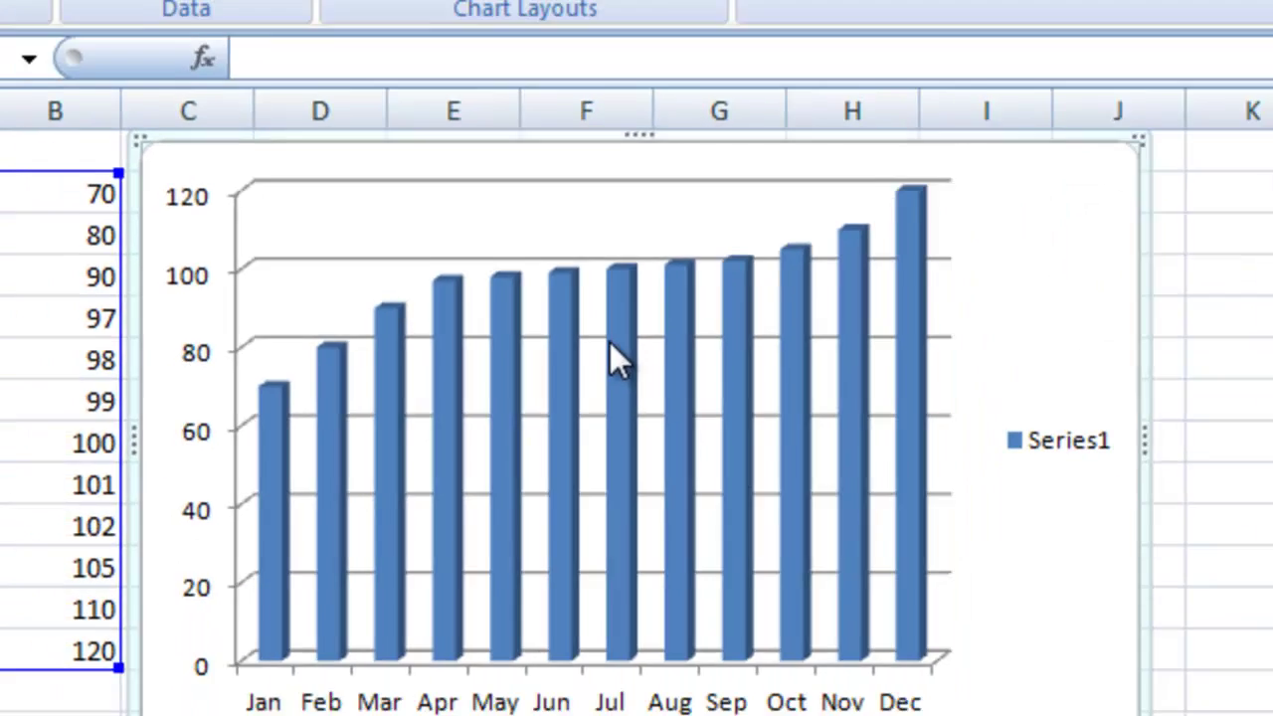
mouse_move(731, 311)
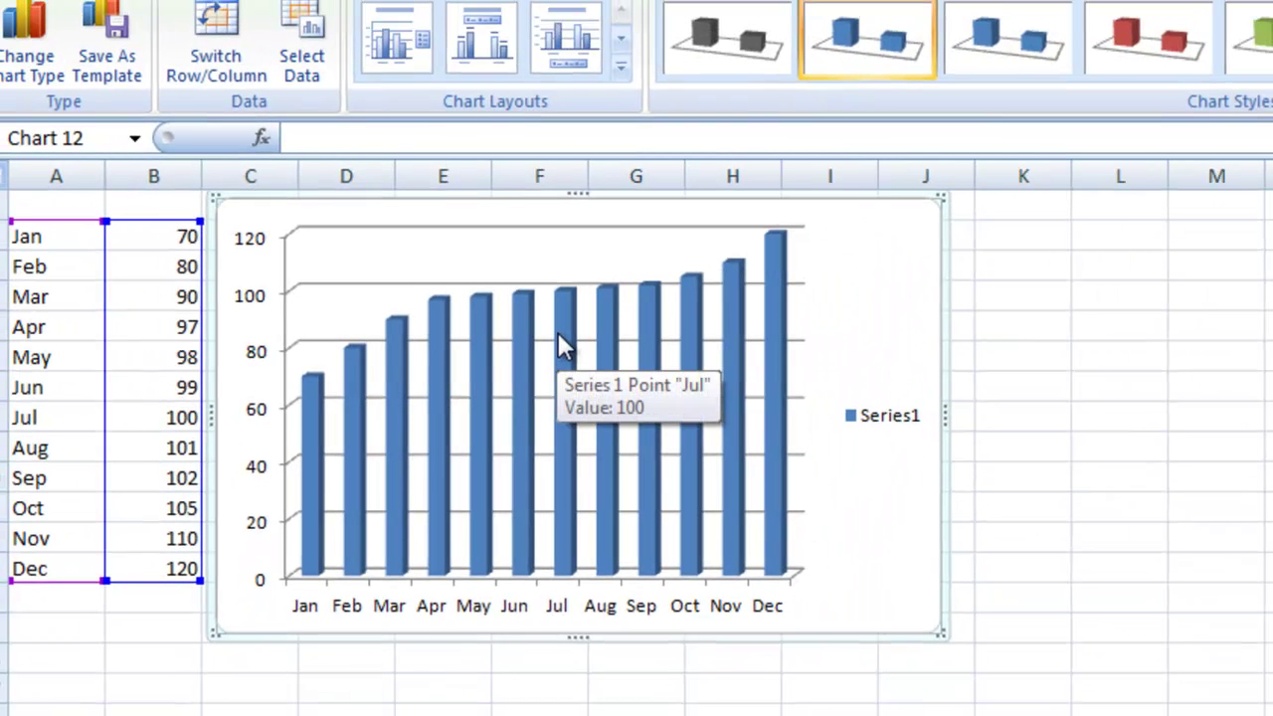
Set the data series Gap Depth to 0% (No Gap), leaving gap width at 150%
click(561, 330)
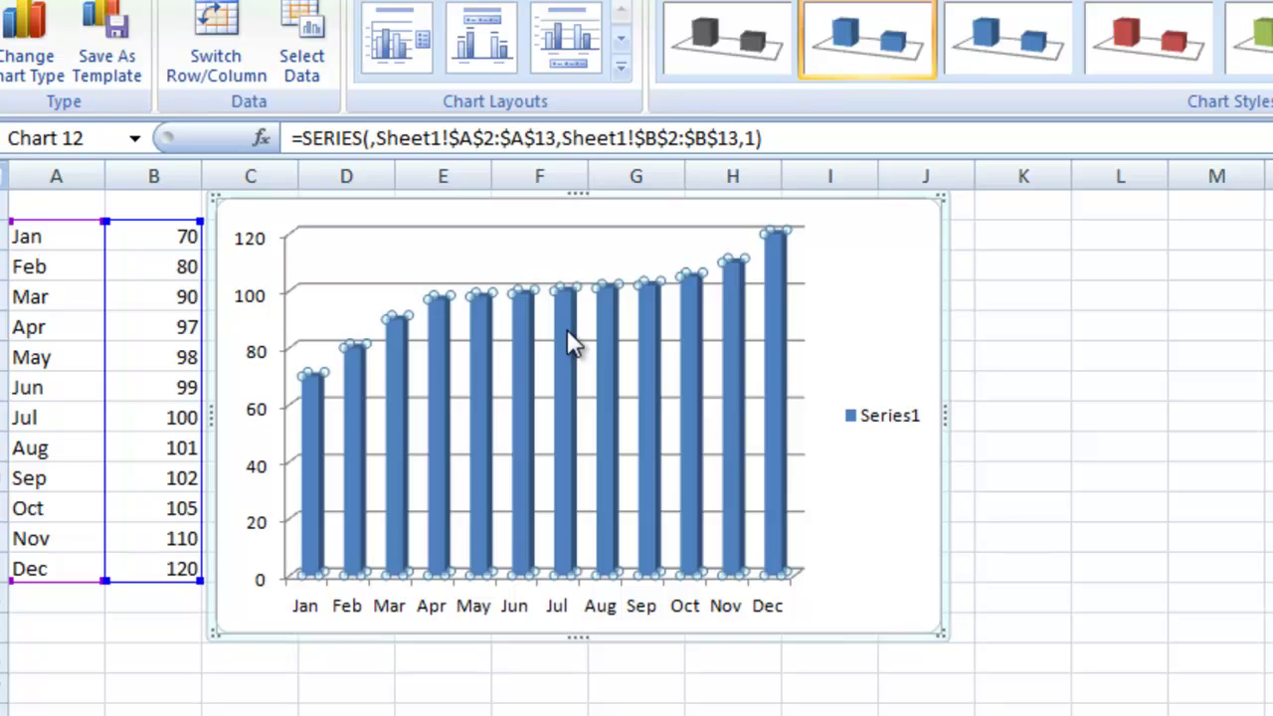
right_click(569, 339)
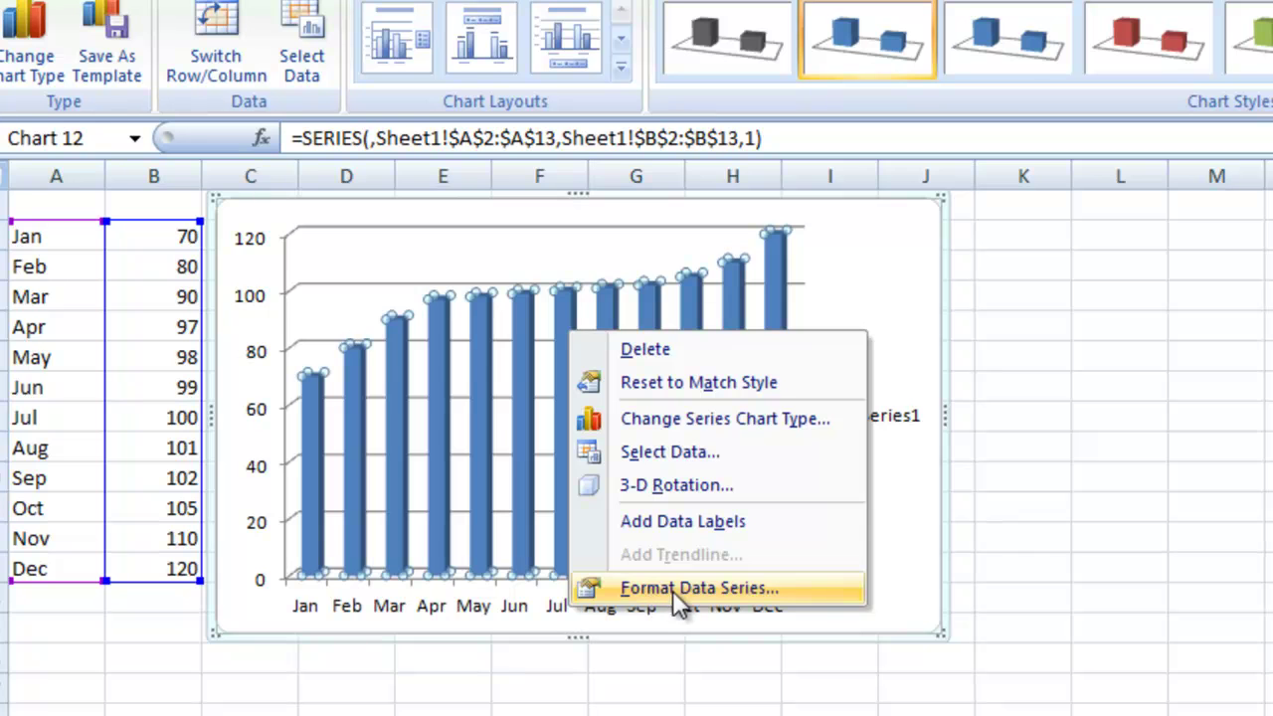
click(781, 598)
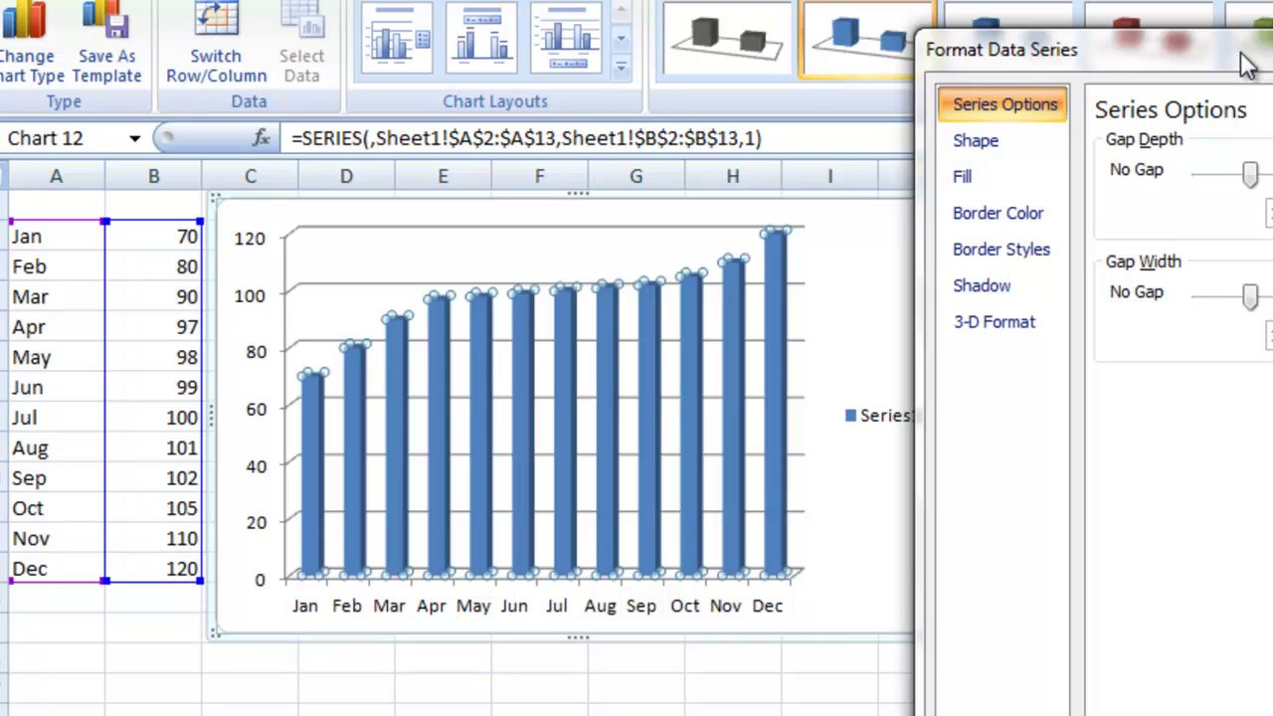
drag(1244, 57, 978, 99)
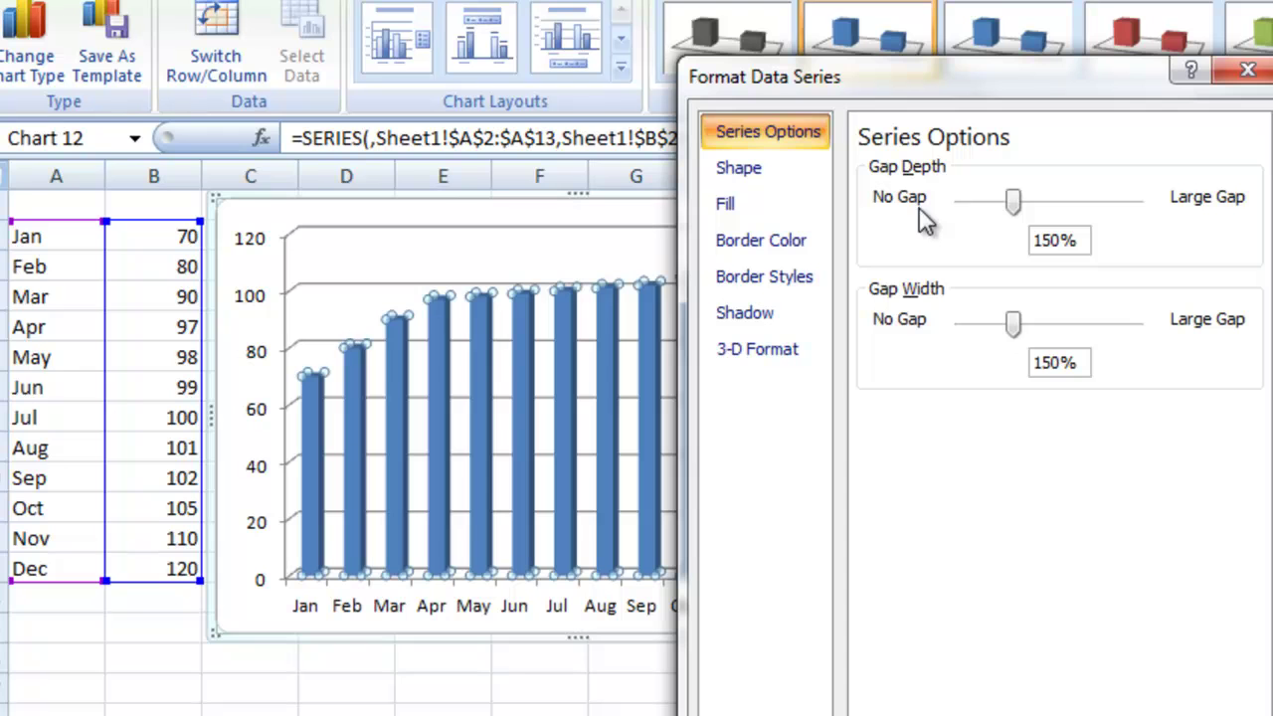
click(1014, 204)
drag(1013, 204, 935, 214)
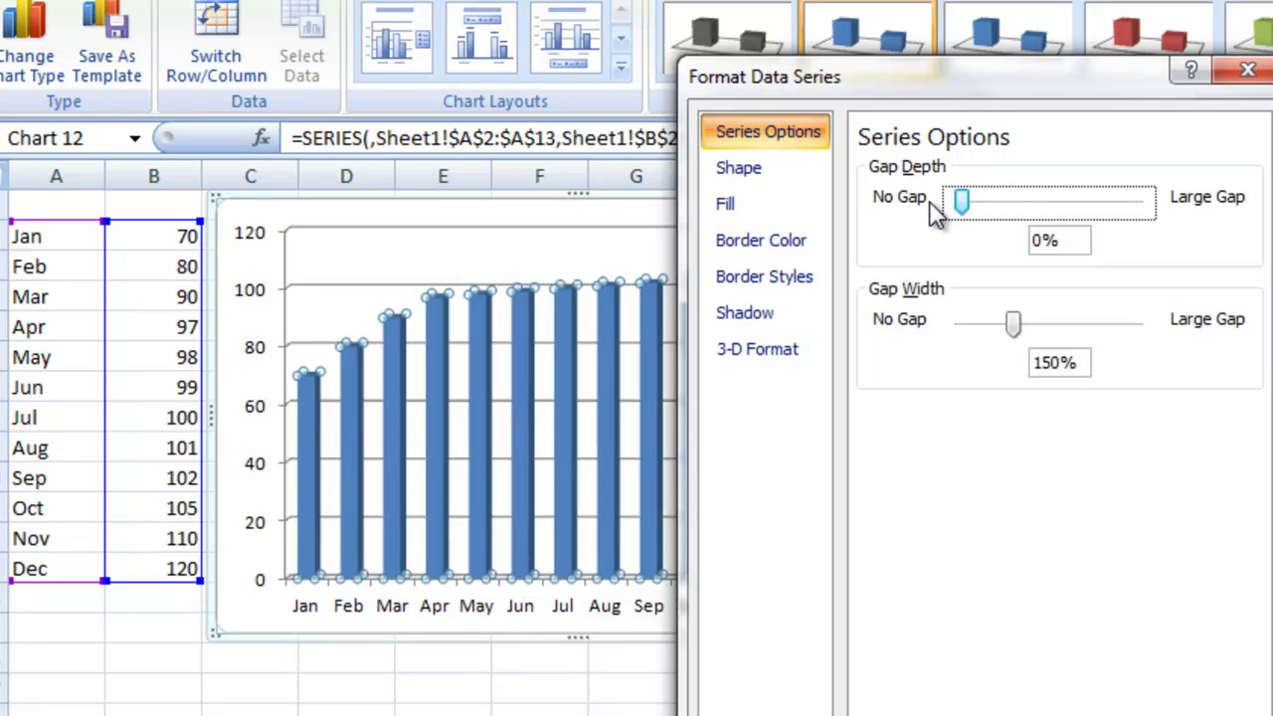
key(Escape)
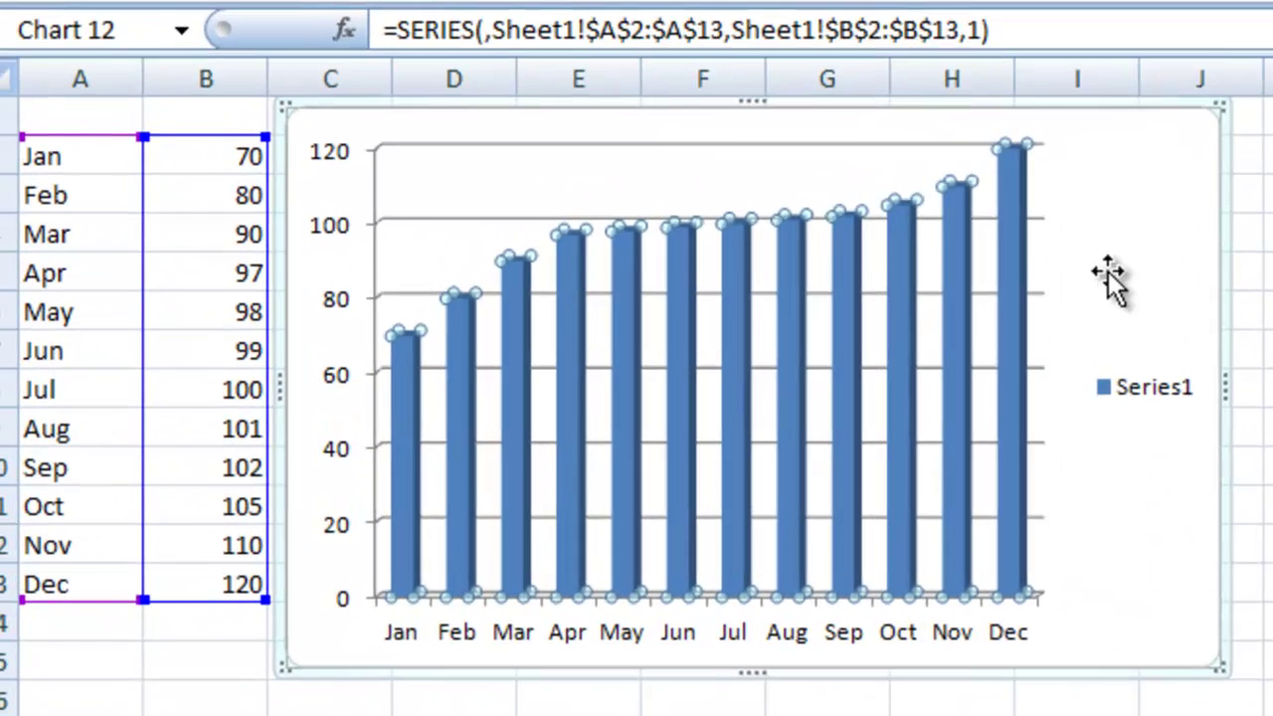
click(1109, 278)
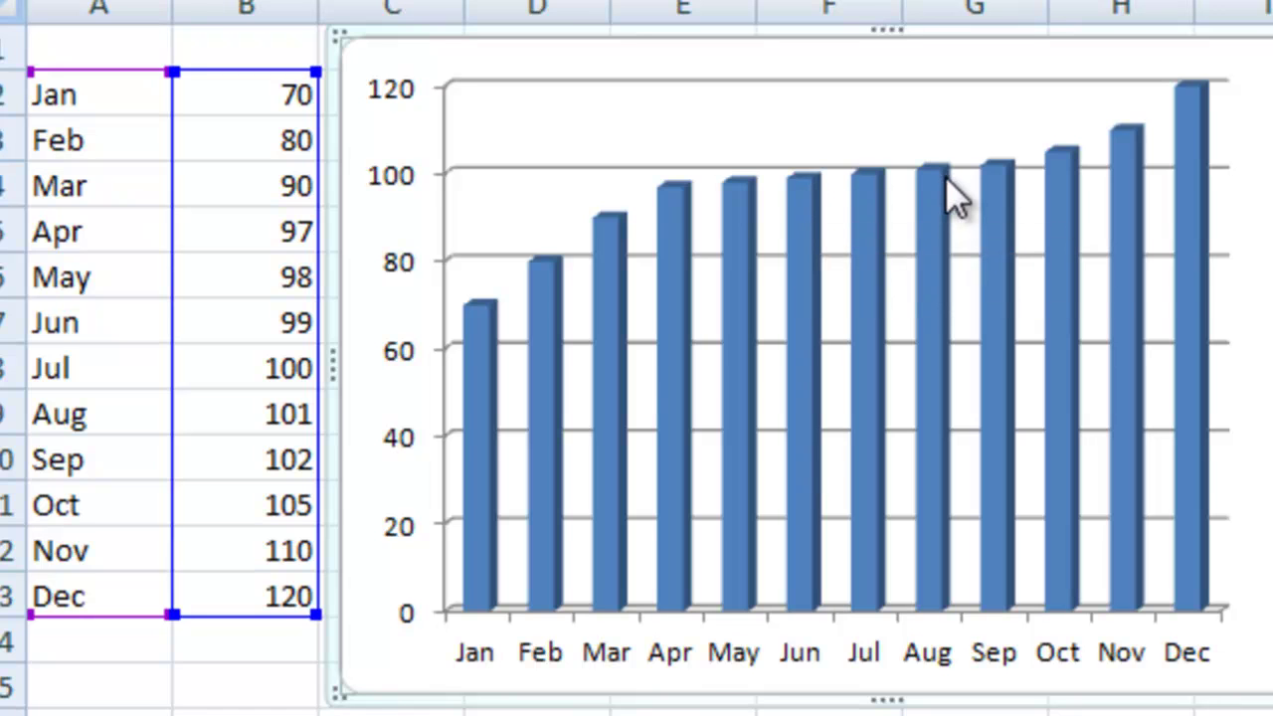
mouse_move(940, 180)
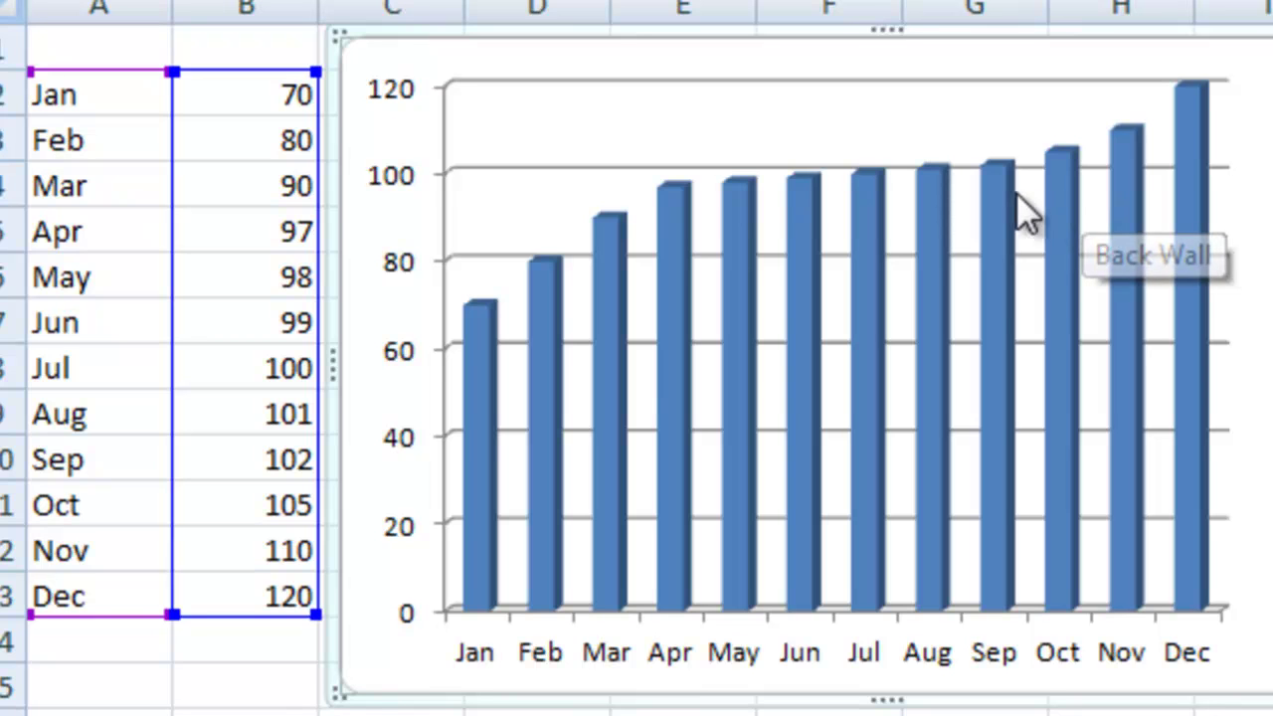
mouse_move(1002, 194)
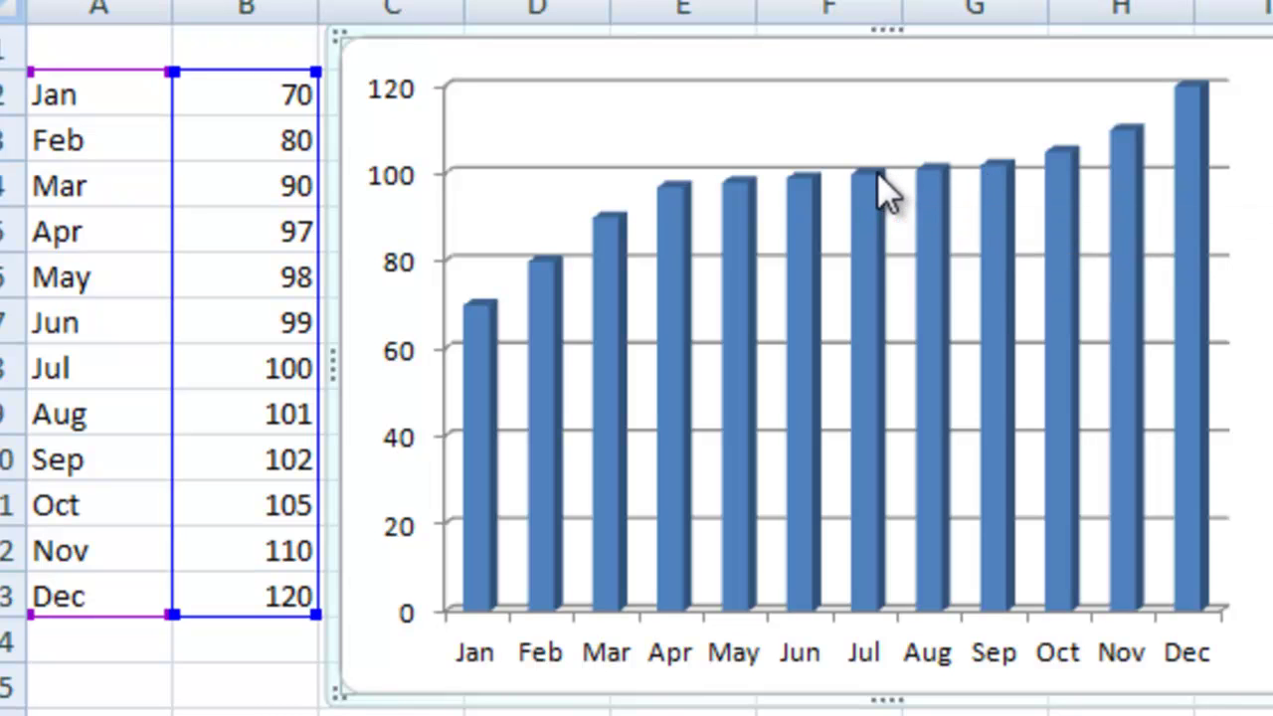
mouse_move(886, 194)
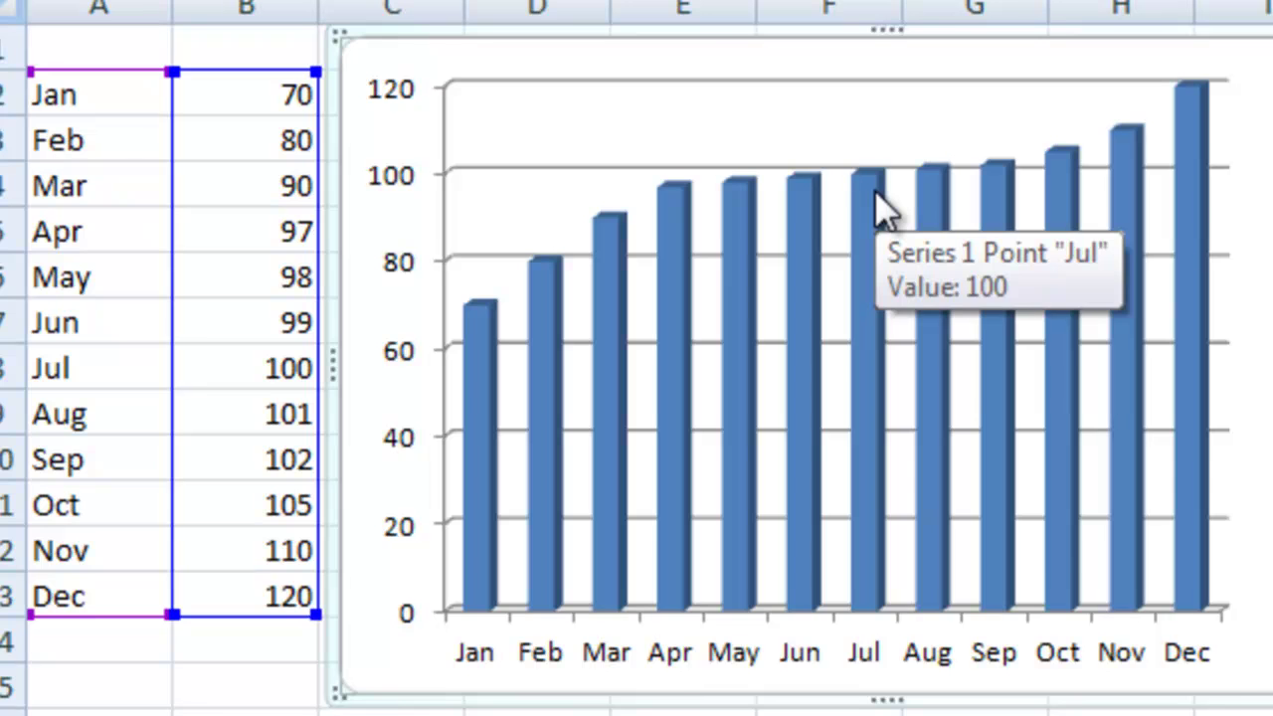
Change the monthly chart's type from 3-D to the 2-D Clustered Column type
right_click(876, 192)
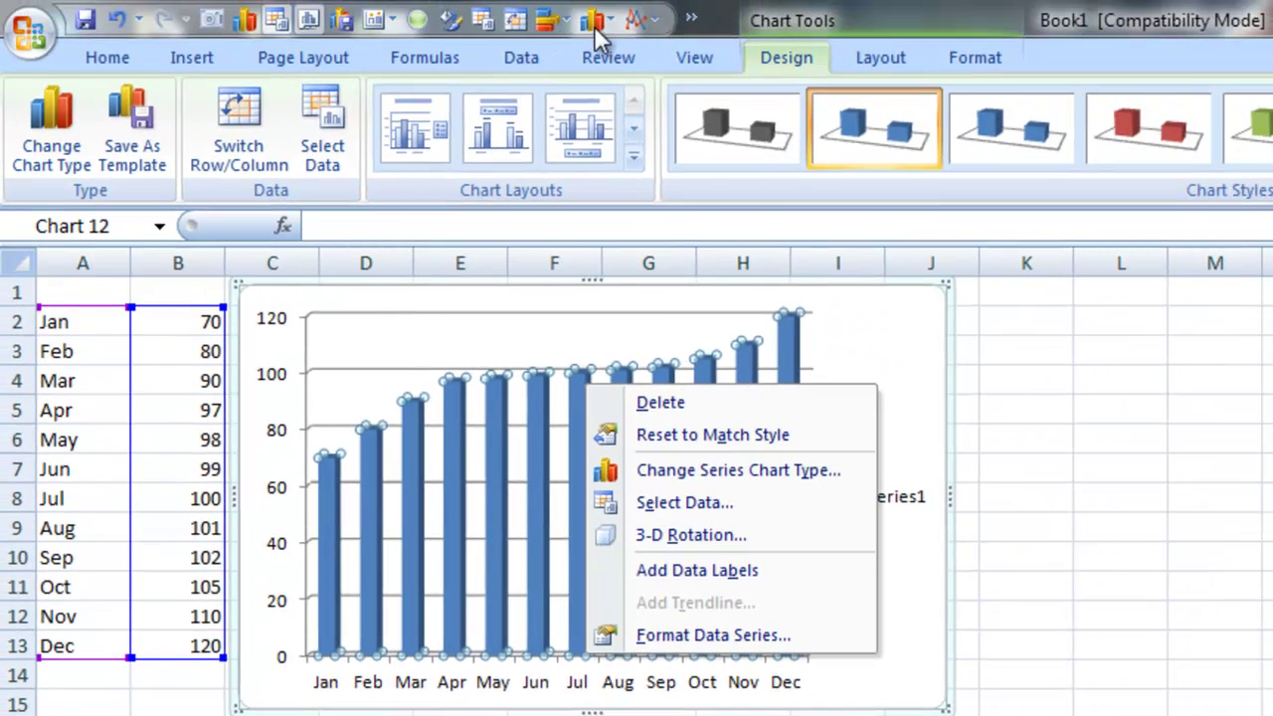
click(595, 21)
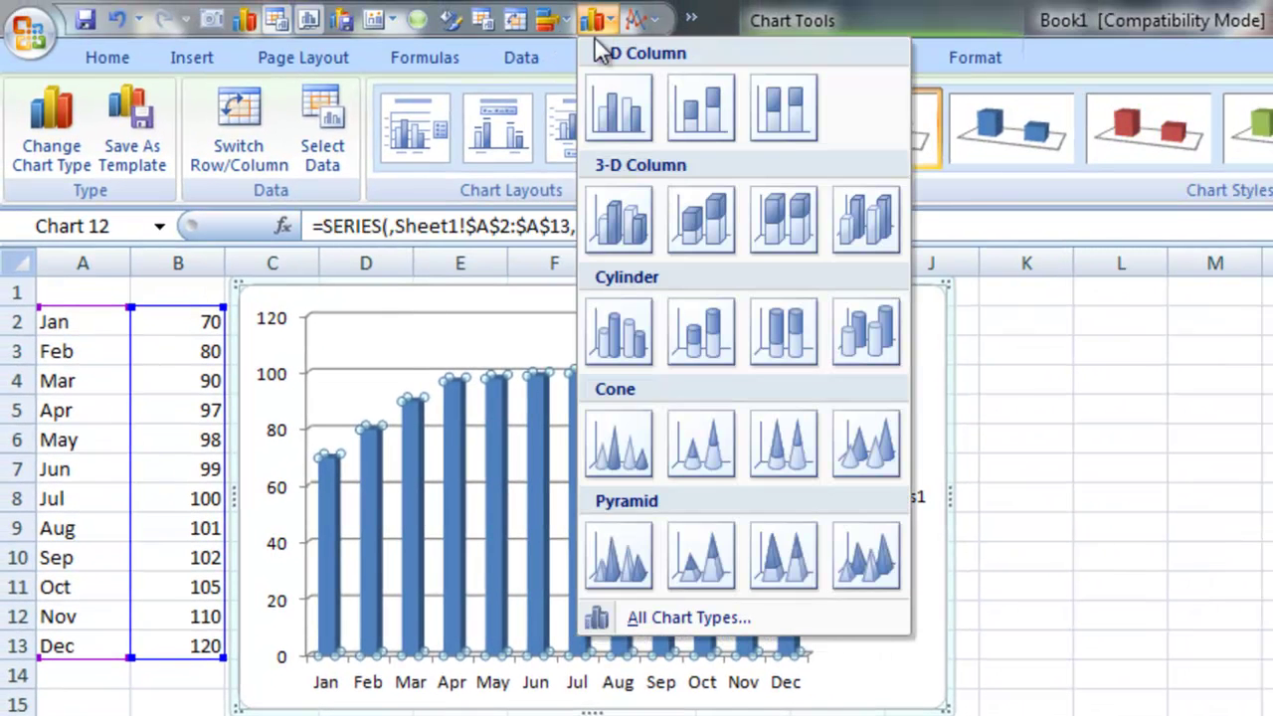
click(619, 120)
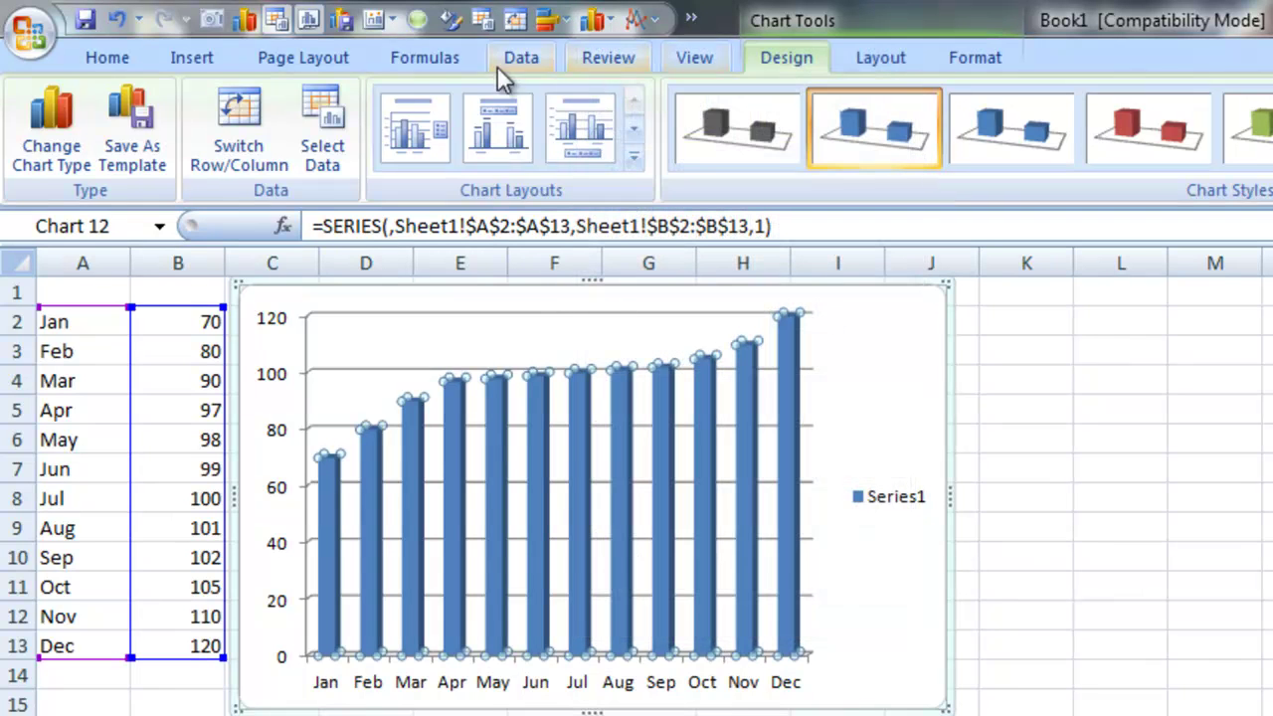
click(184, 59)
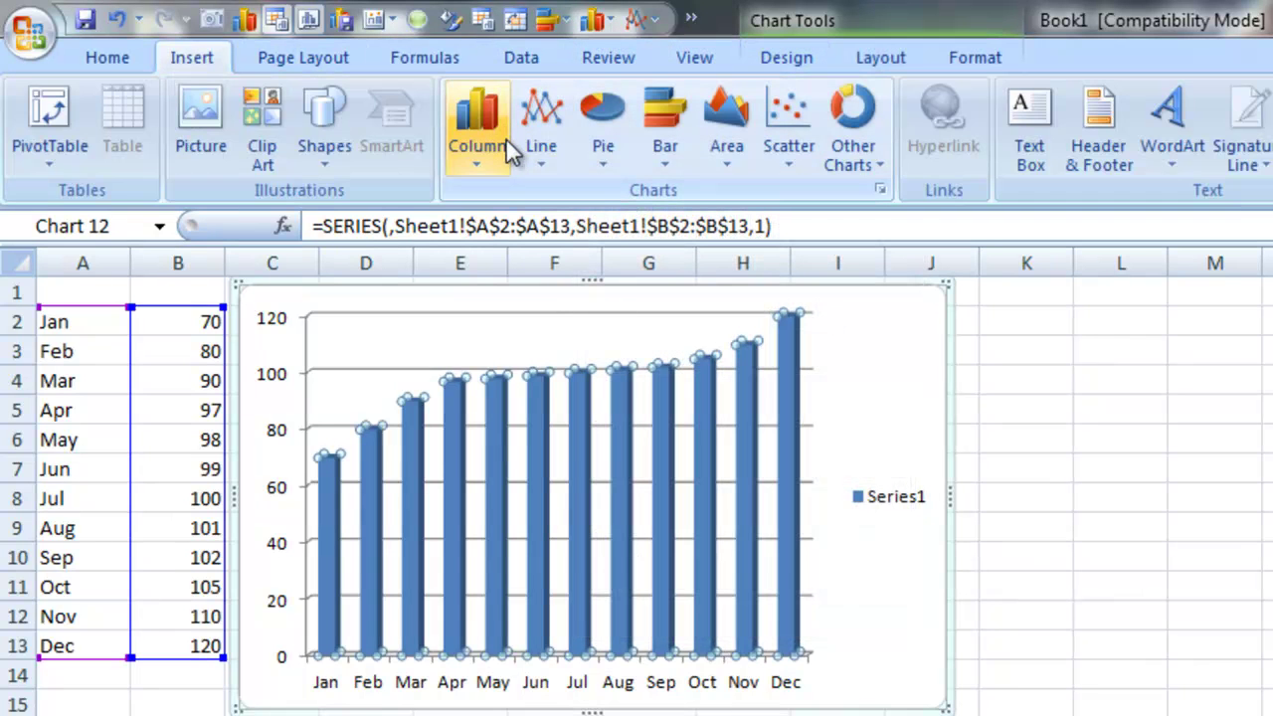
click(880, 57)
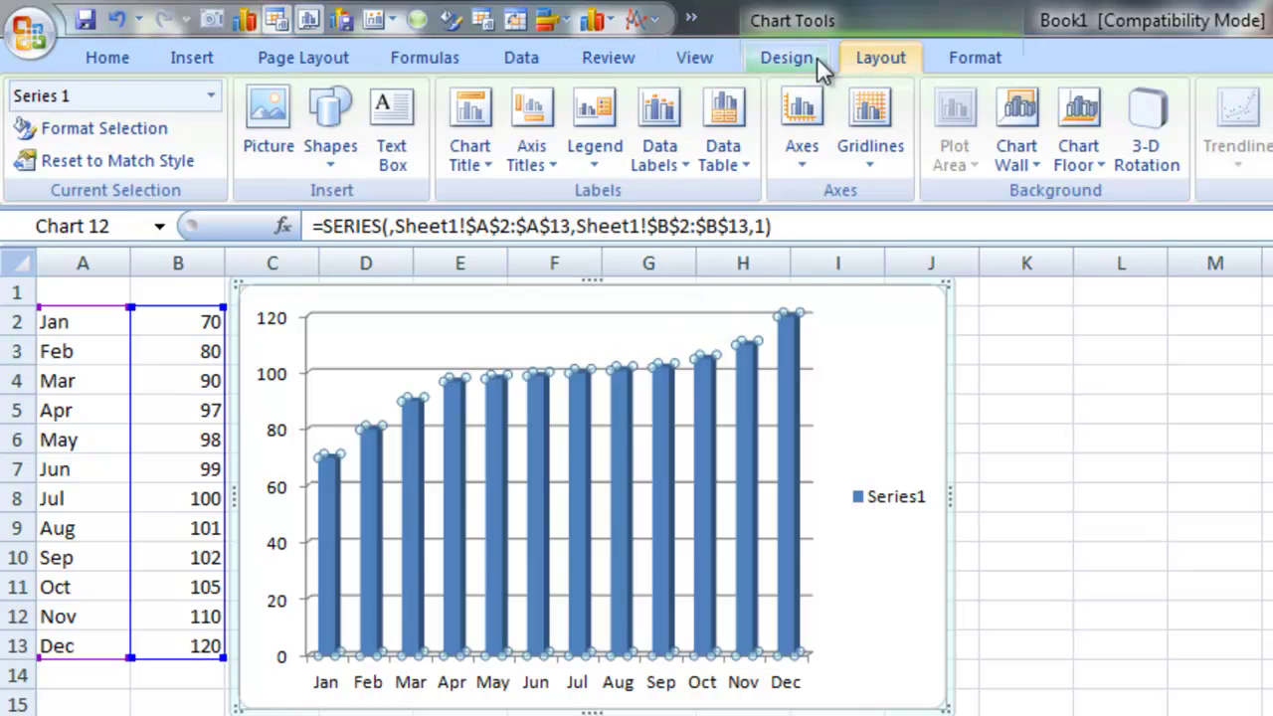
click(817, 56)
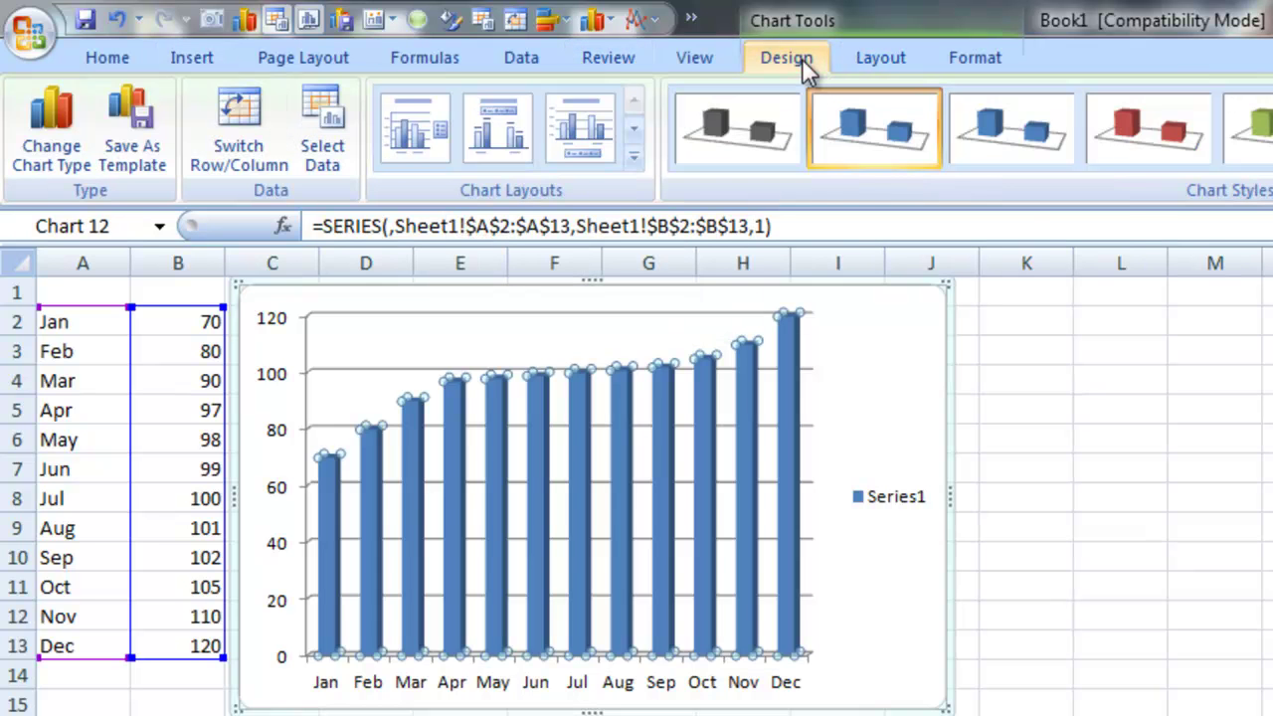
click(70, 126)
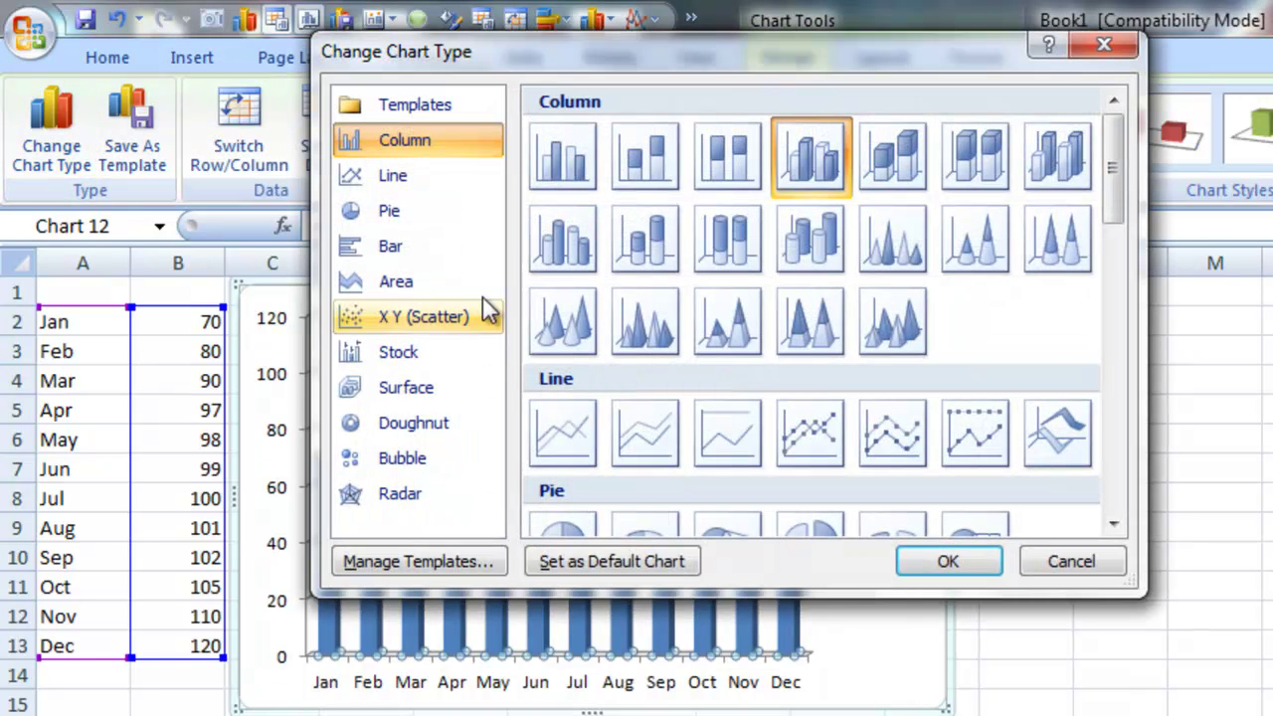
click(551, 164)
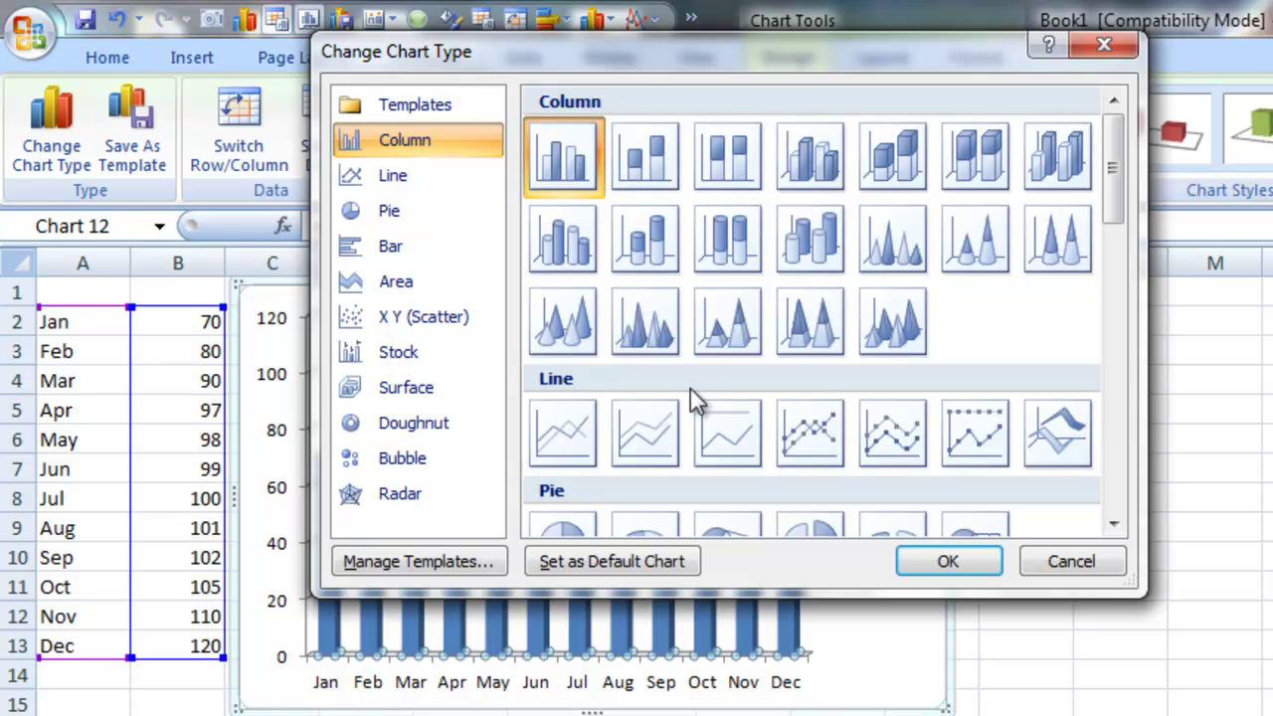
click(948, 562)
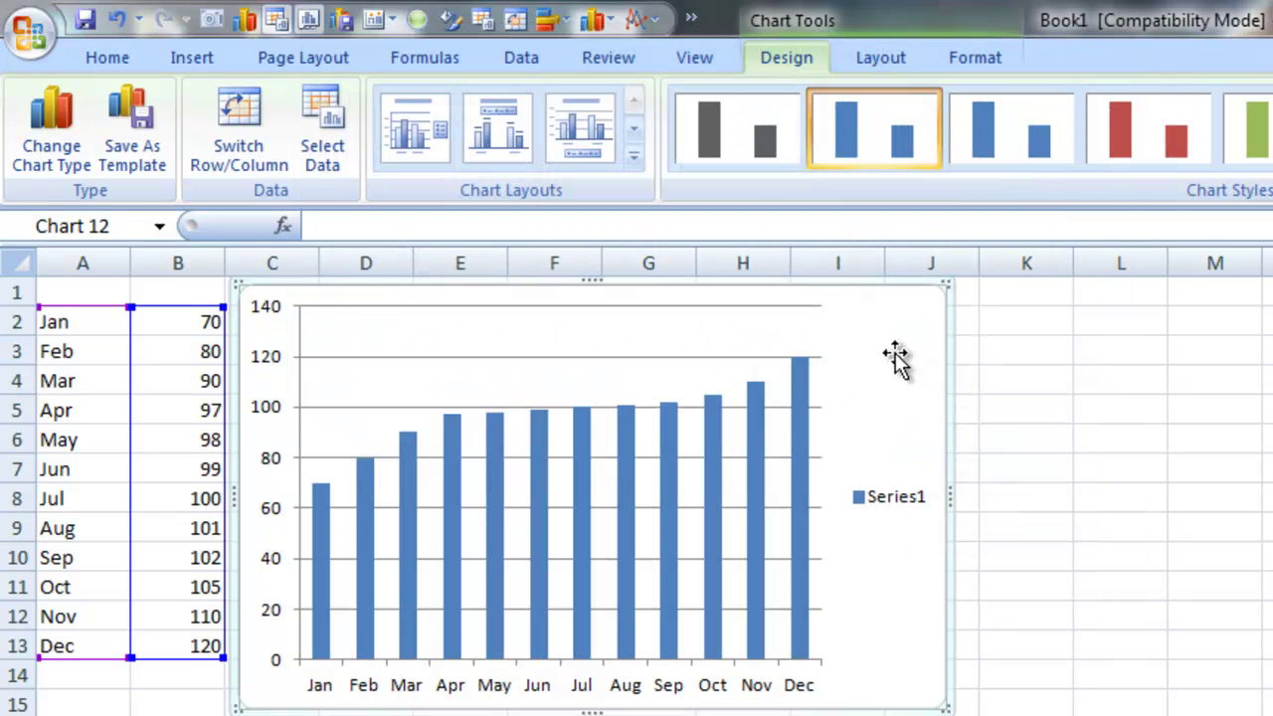
Delete the old chart and insert a 2-D Clustered Column chart of A2:B13 near column D
key(Delete)
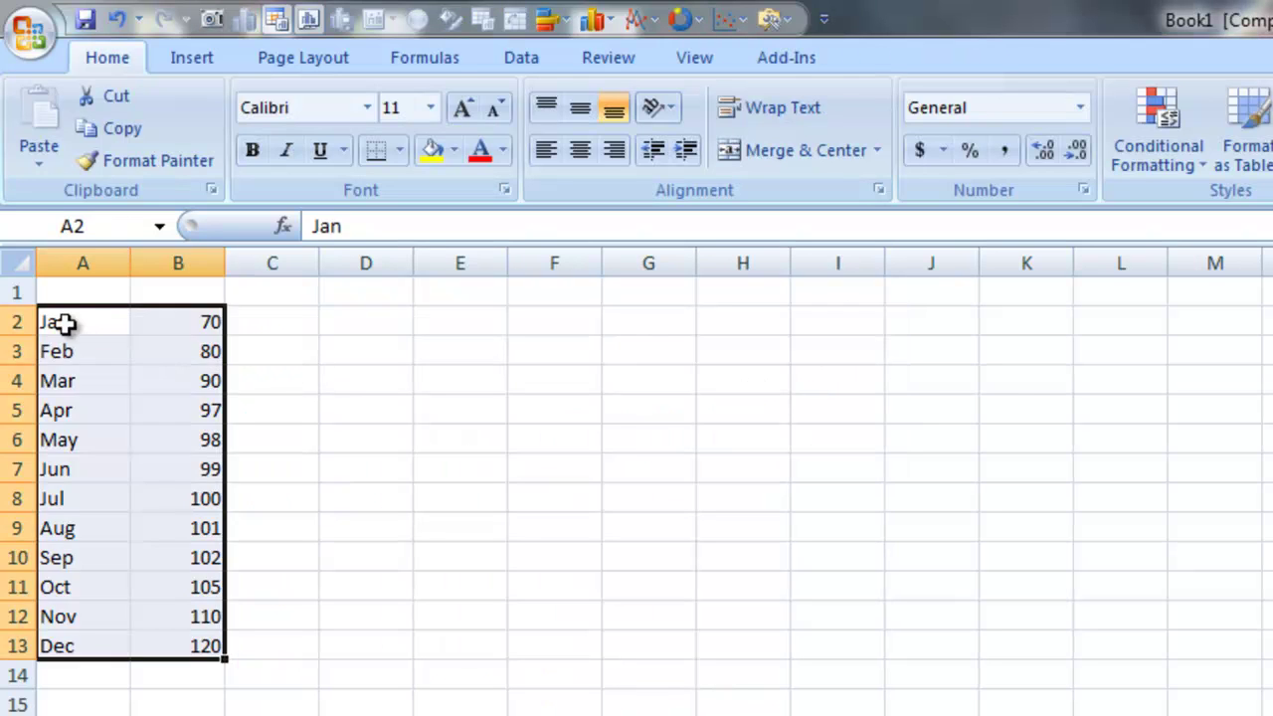
drag(62, 327, 165, 641)
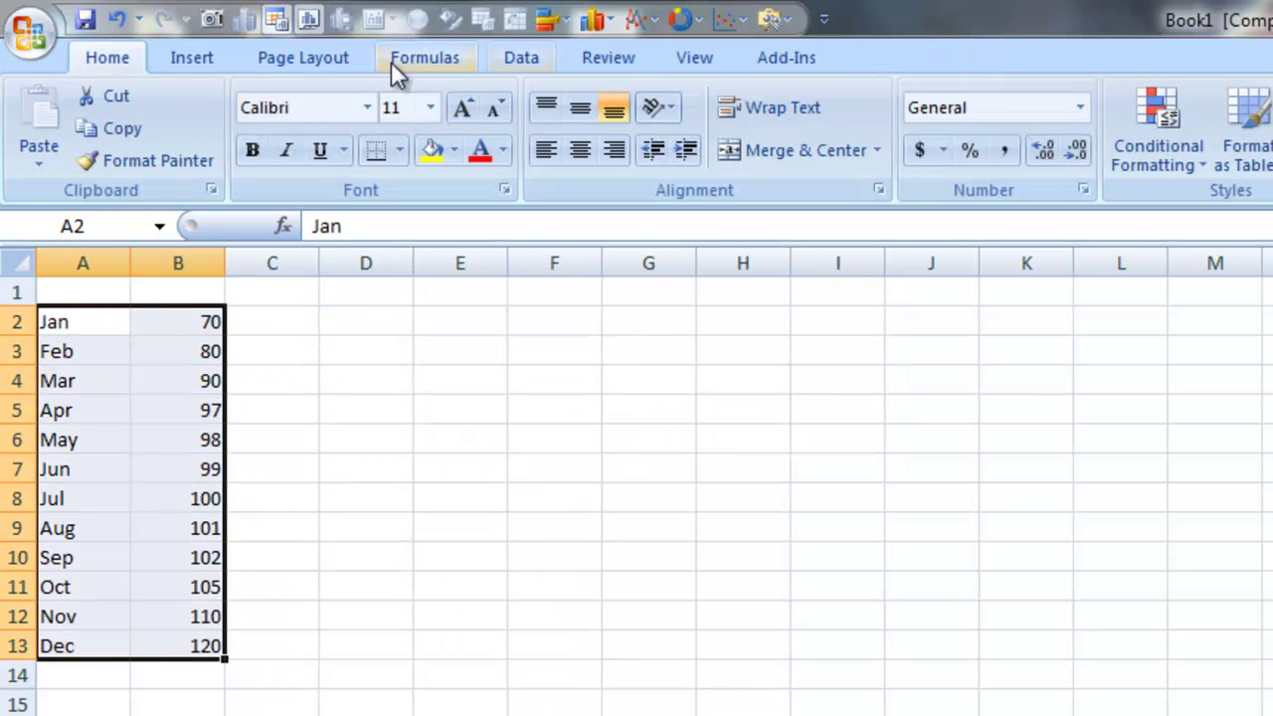
click(174, 60)
click(477, 127)
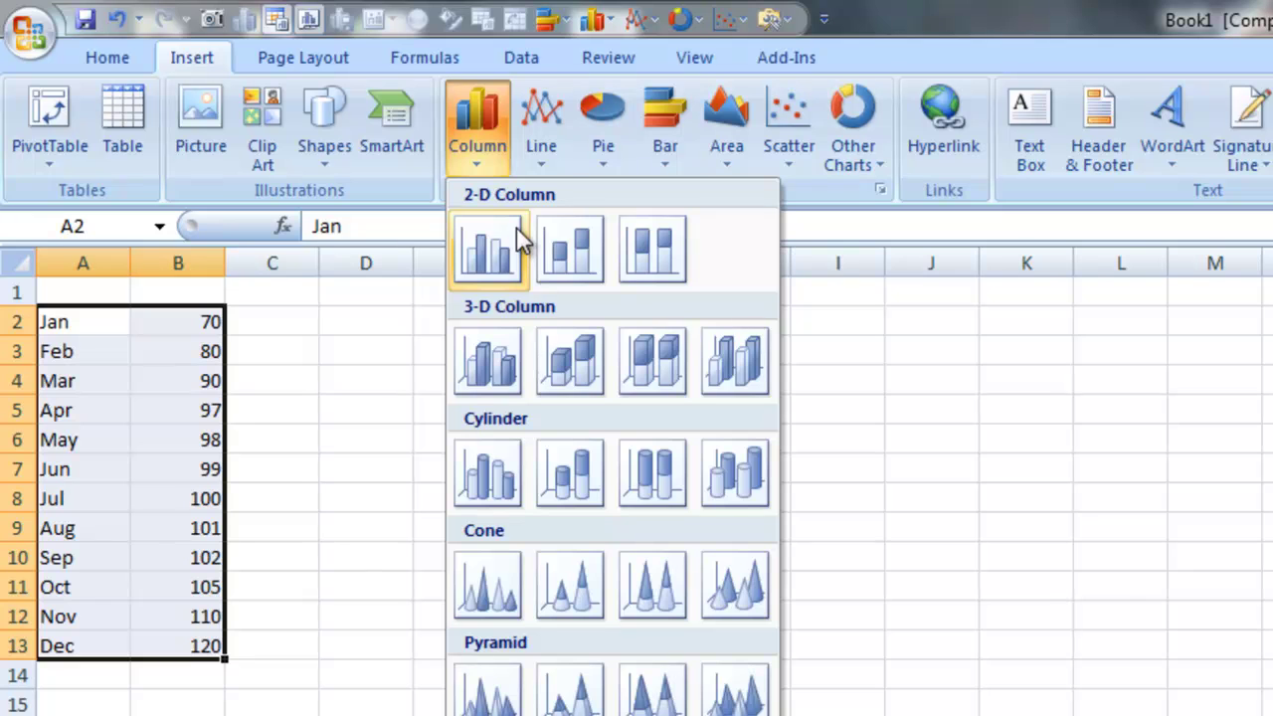
click(511, 230)
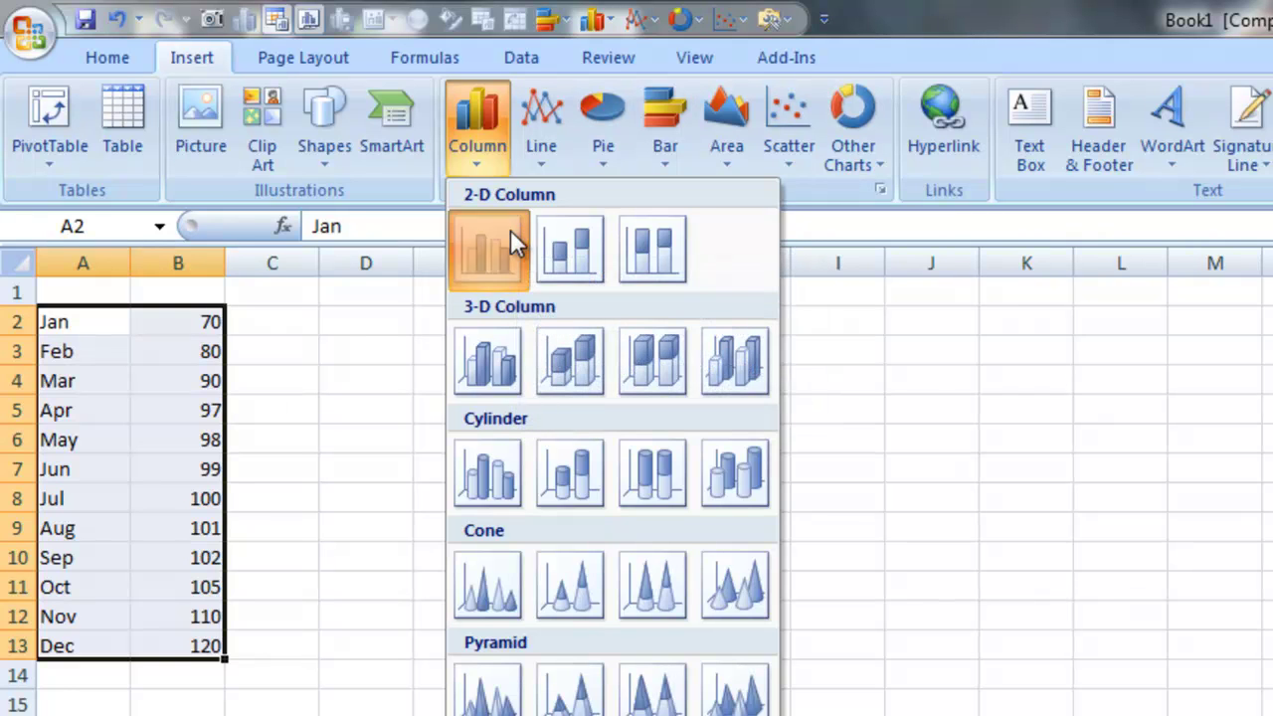
drag(829, 466, 392, 290)
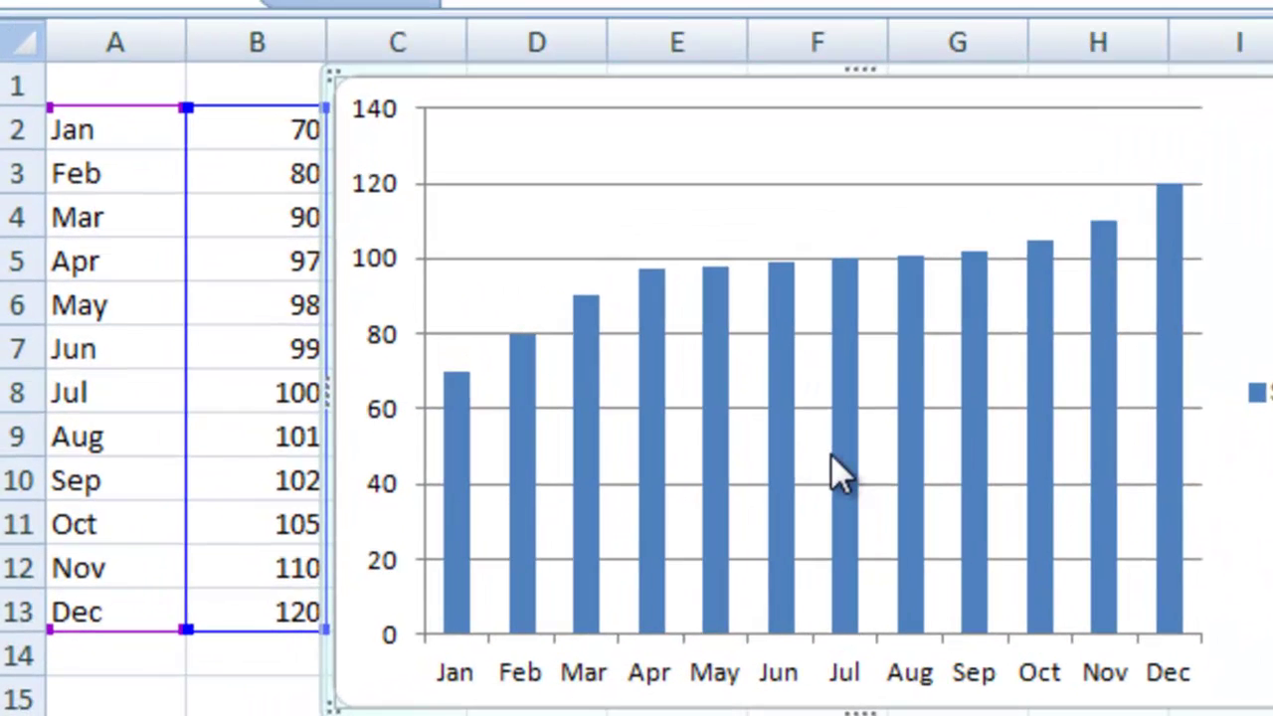
Select the series and the Jun, Jul and Aug bars to check their tops against the values
click(576, 539)
click(874, 336)
click(824, 297)
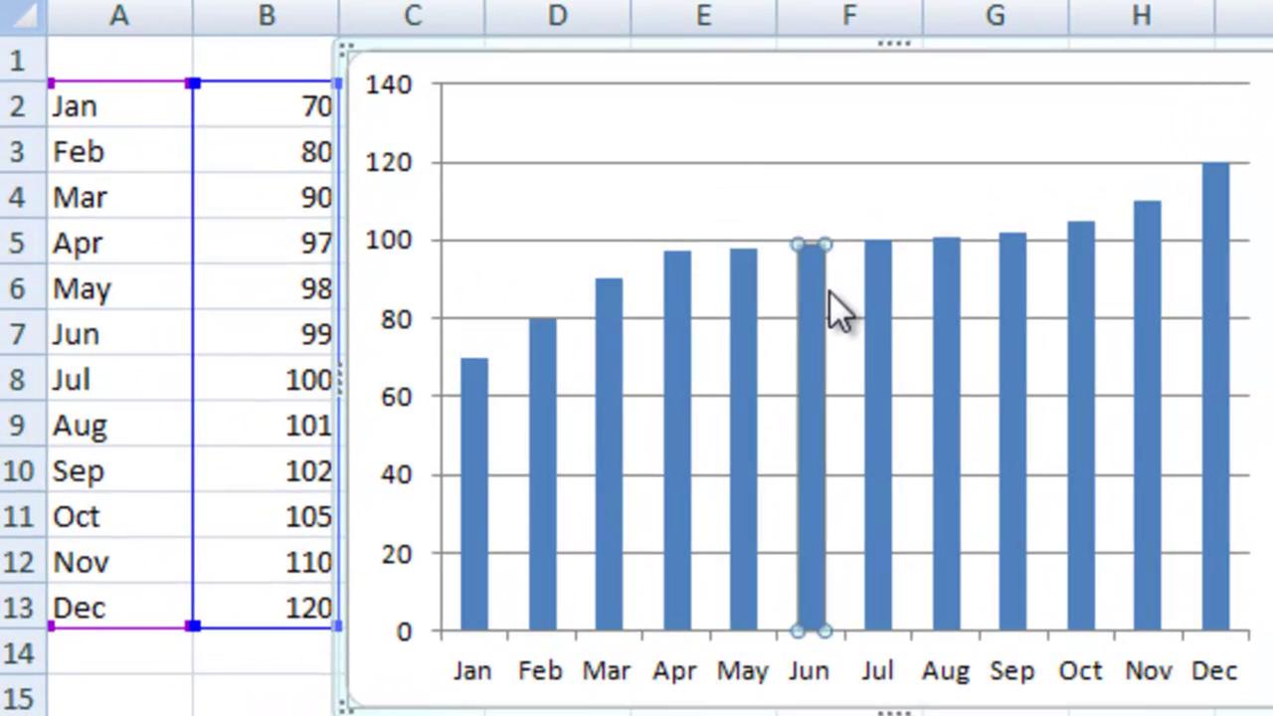
click(943, 275)
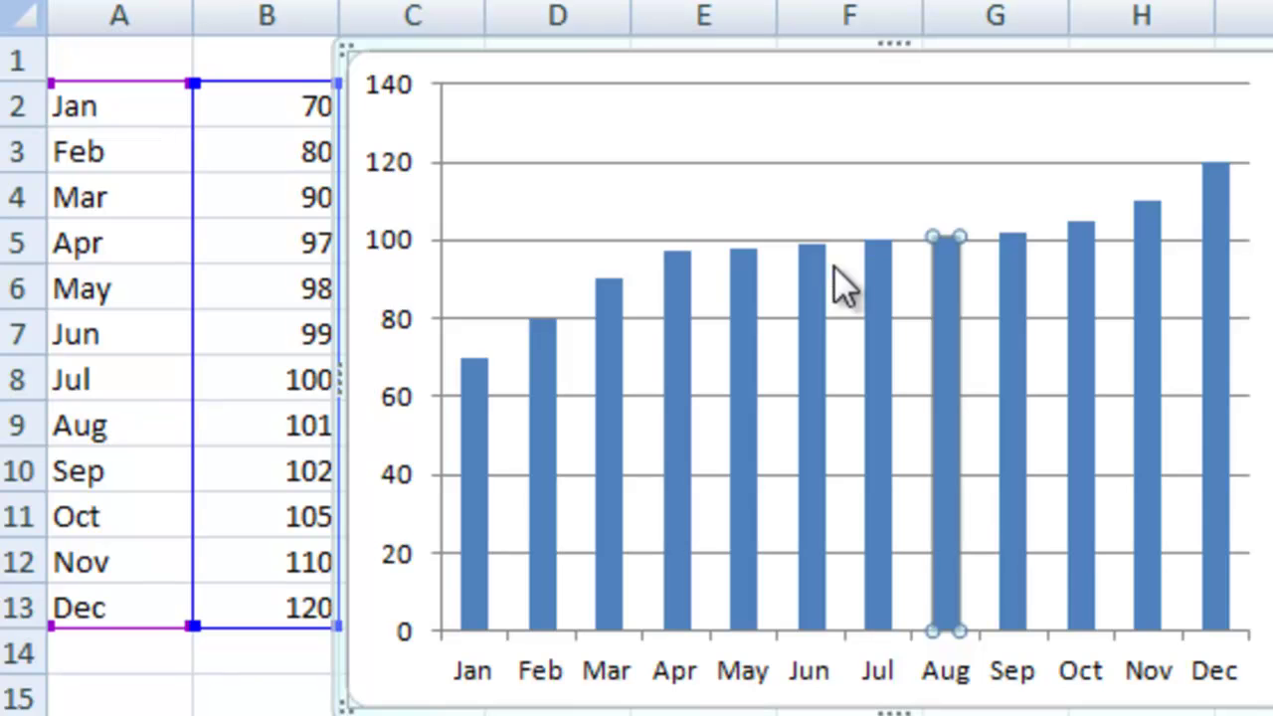
click(823, 271)
click(945, 288)
mouse_move(808, 287)
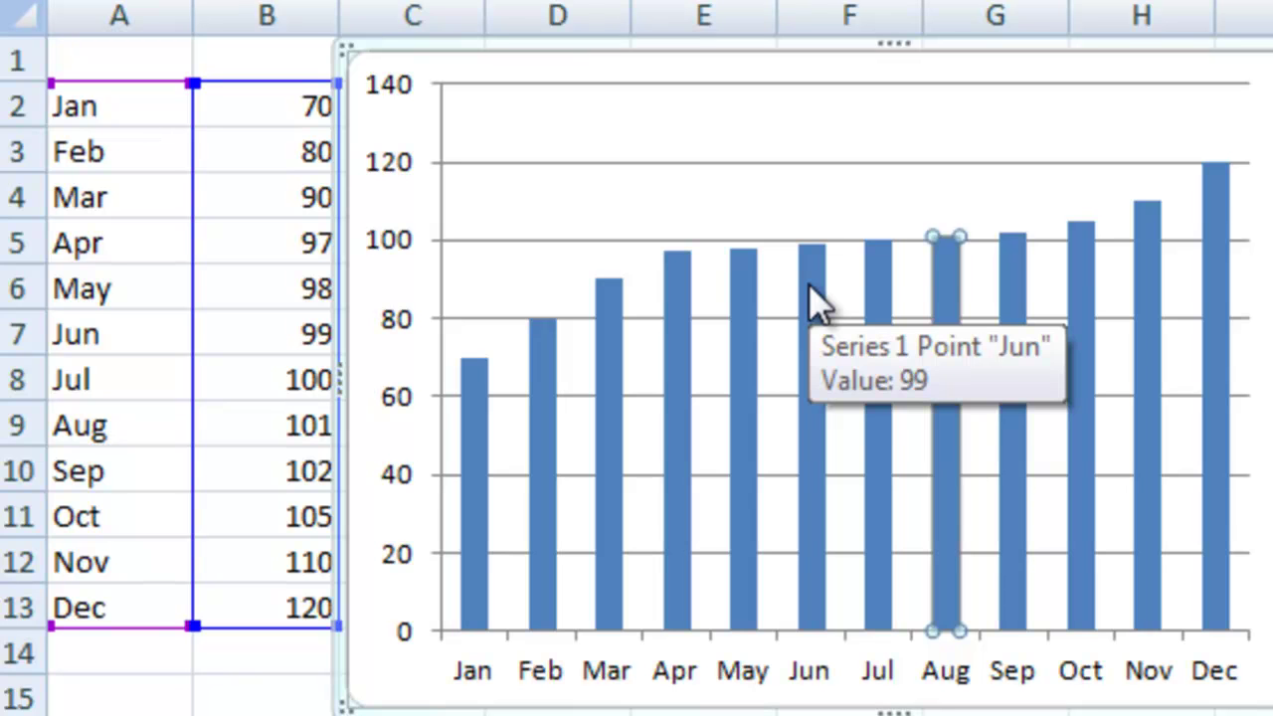
Switch the chart to the 3-D Clustered Column type, giving a 0–120 value axis
click(1012, 288)
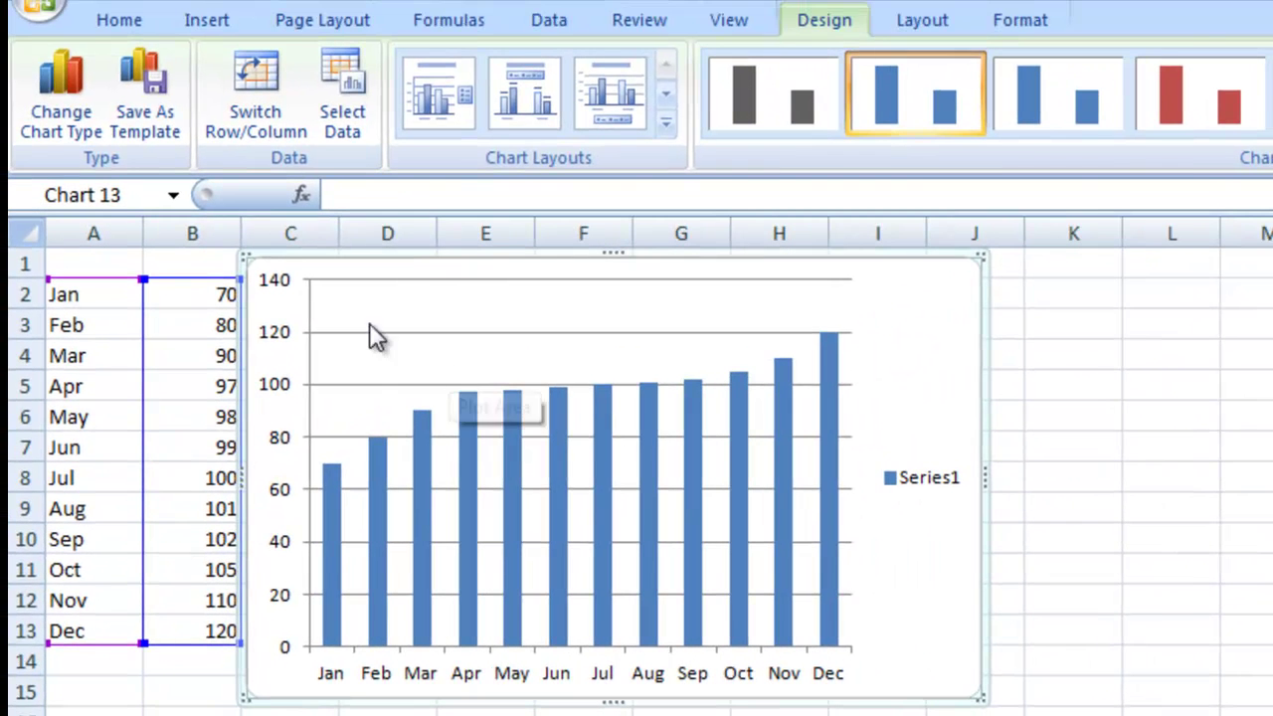
click(72, 111)
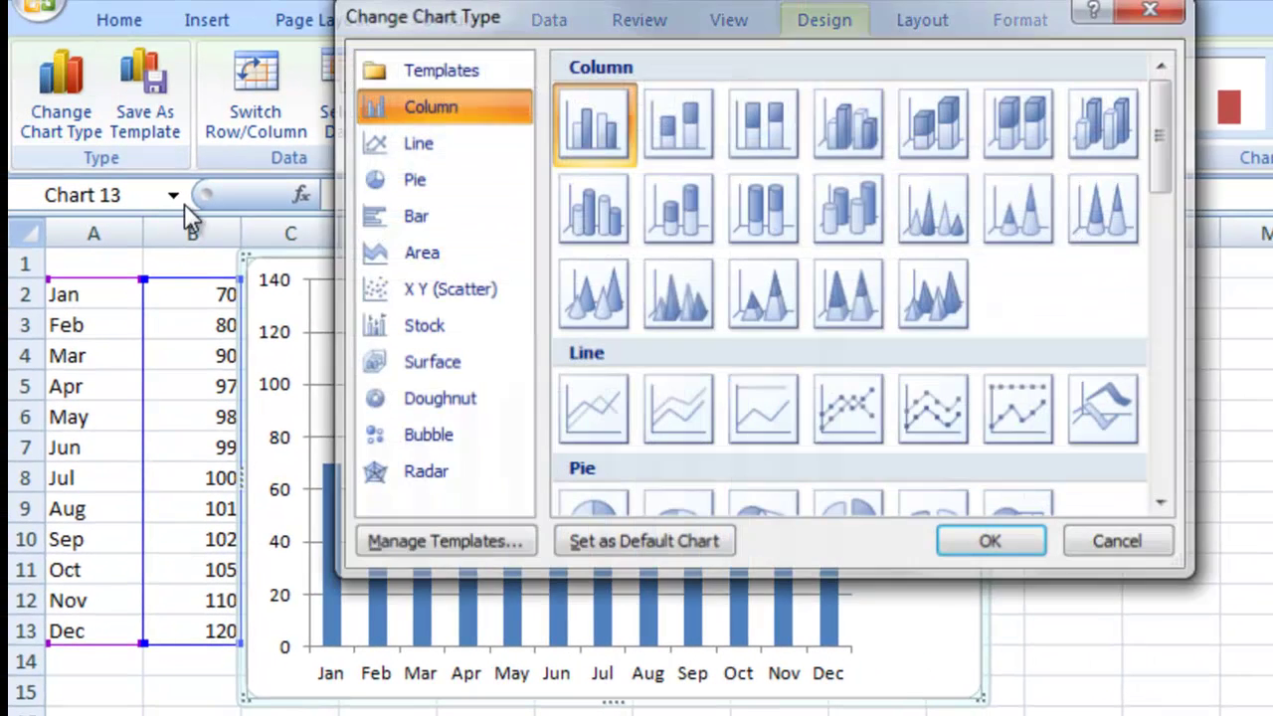
click(843, 121)
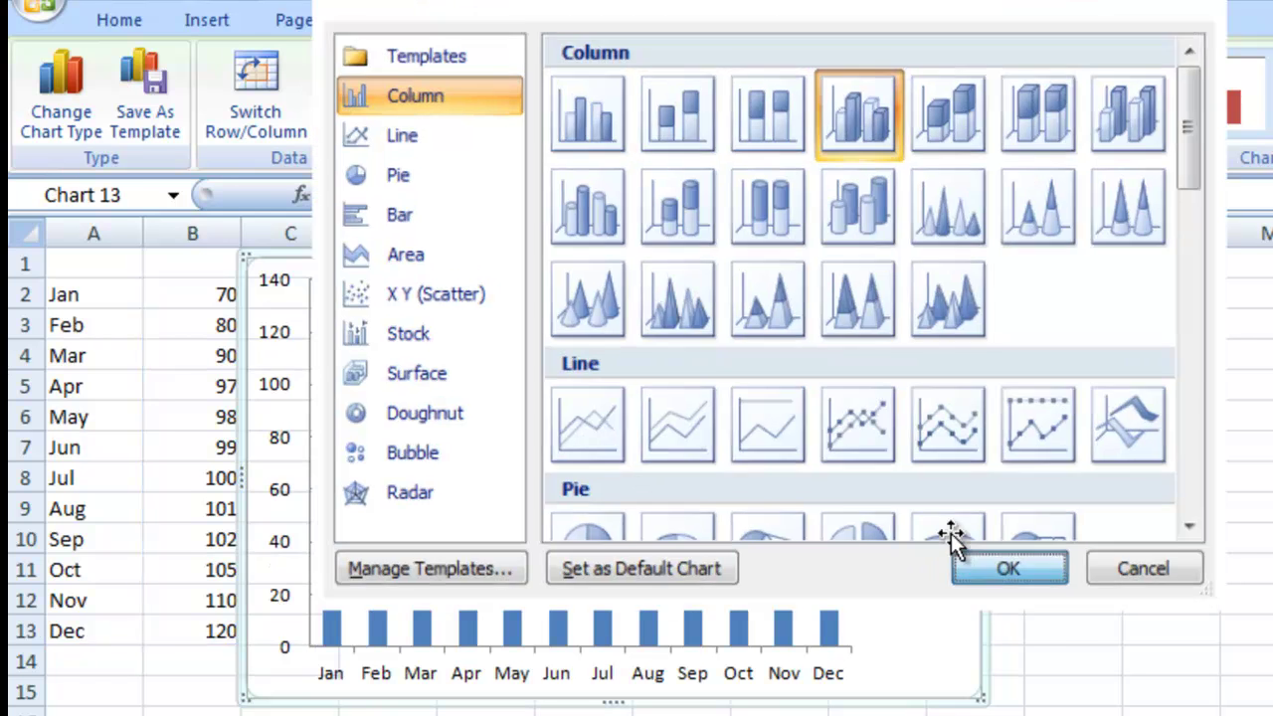
click(952, 543)
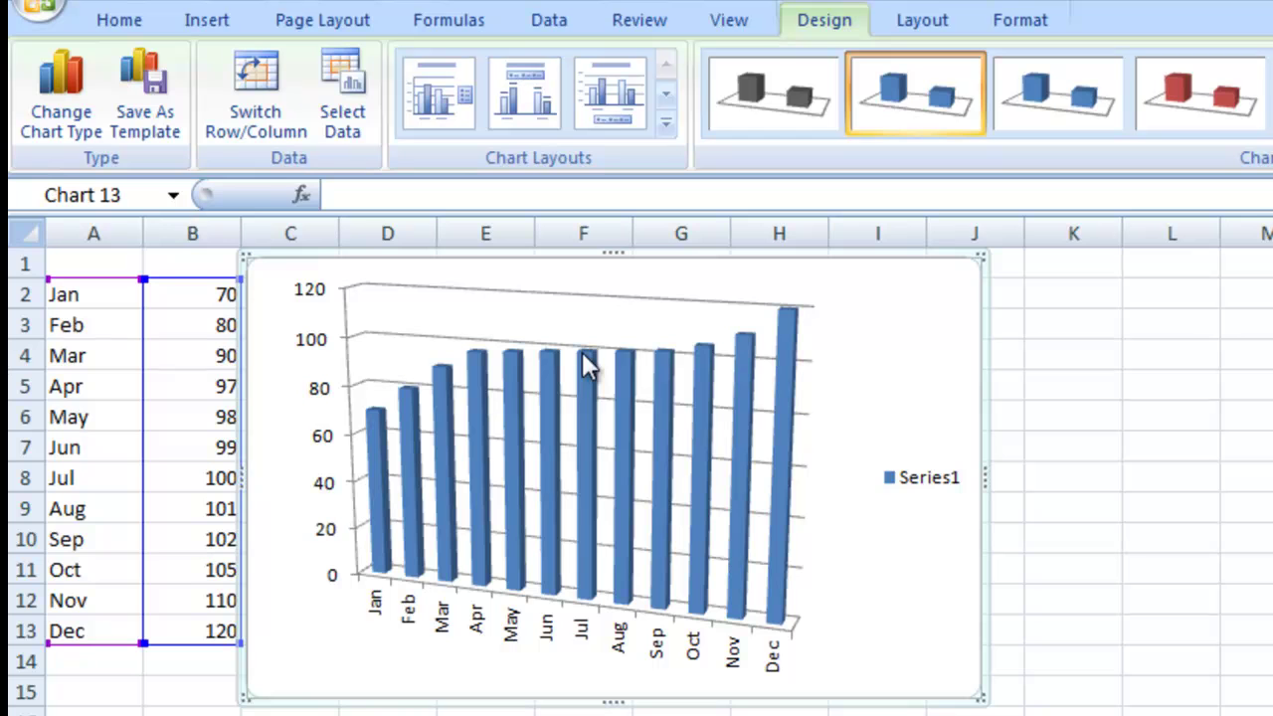
mouse_move(594, 373)
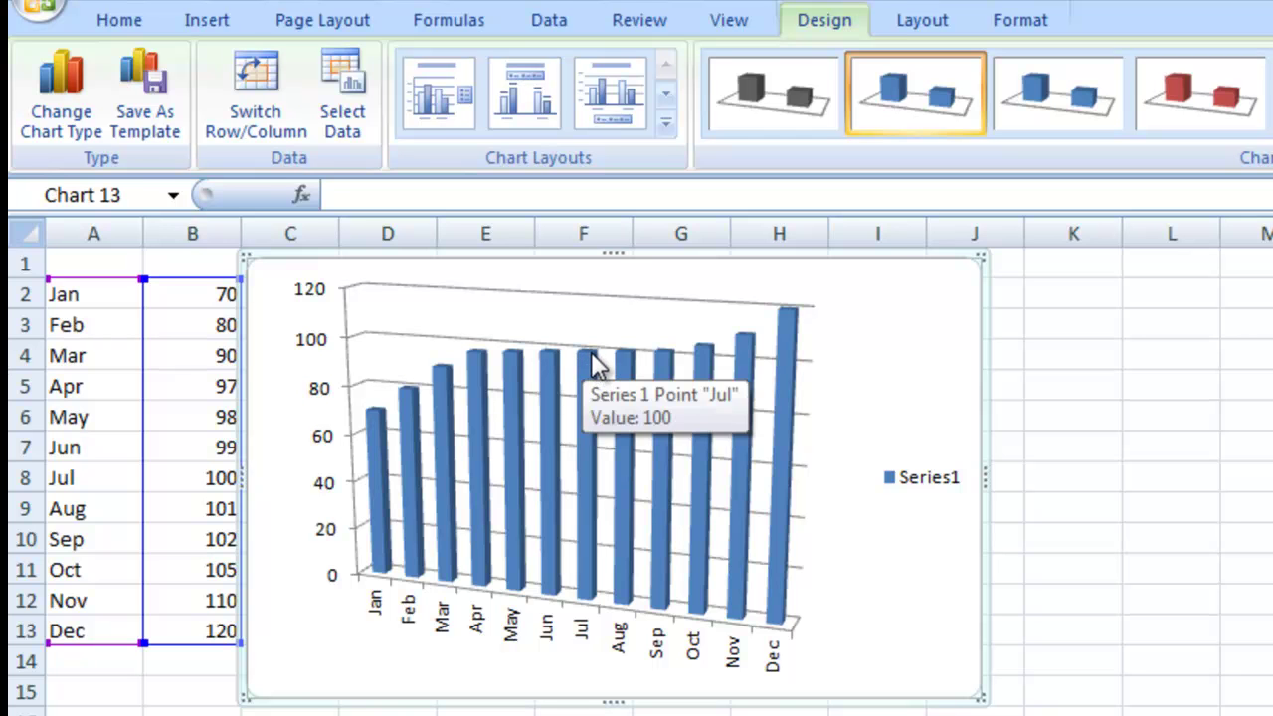
Reduce the 3-D column series' Gap Depth to 0%, keeping gap width at 150%
right_click(593, 356)
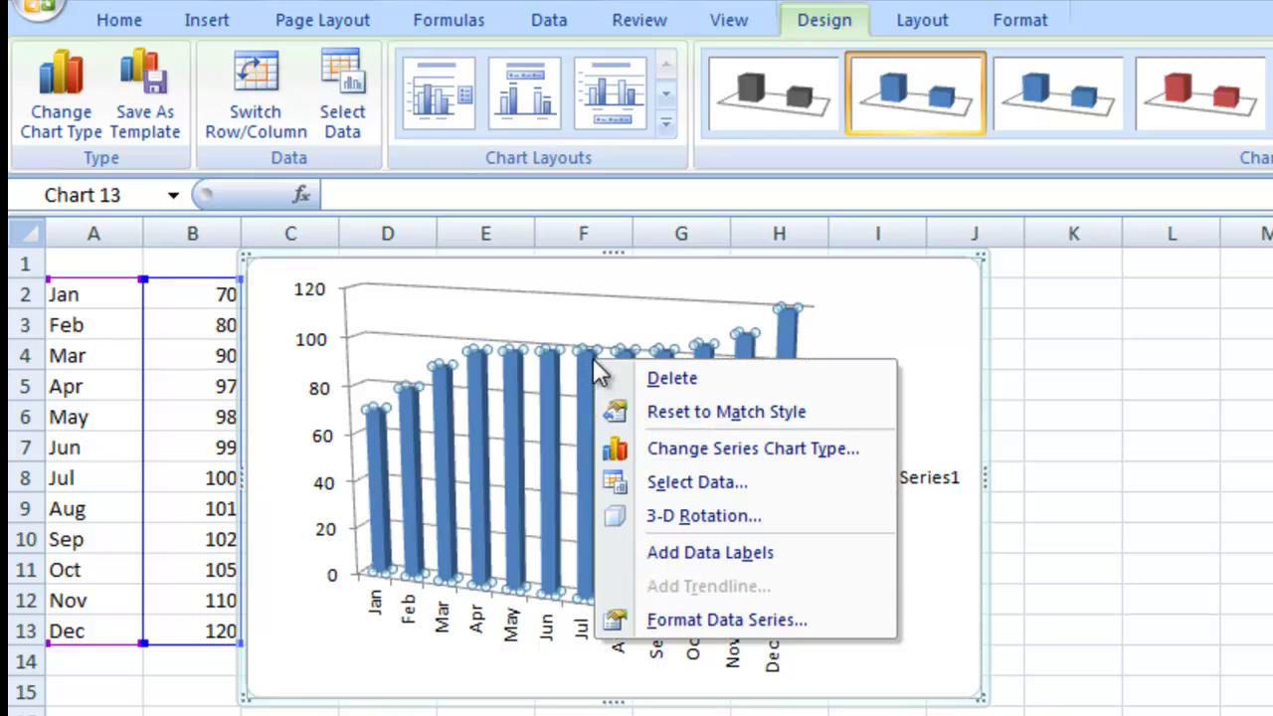
click(692, 619)
drag(1064, 258, 1011, 257)
key(Escape)
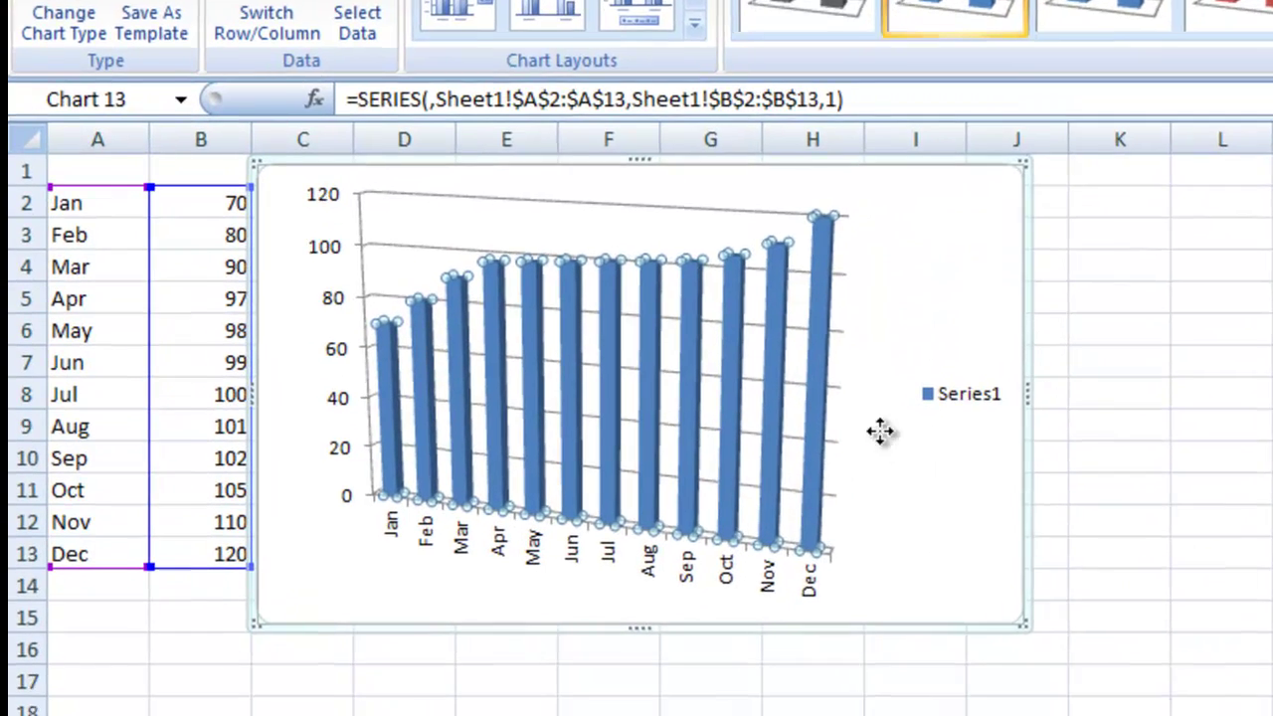
click(652, 385)
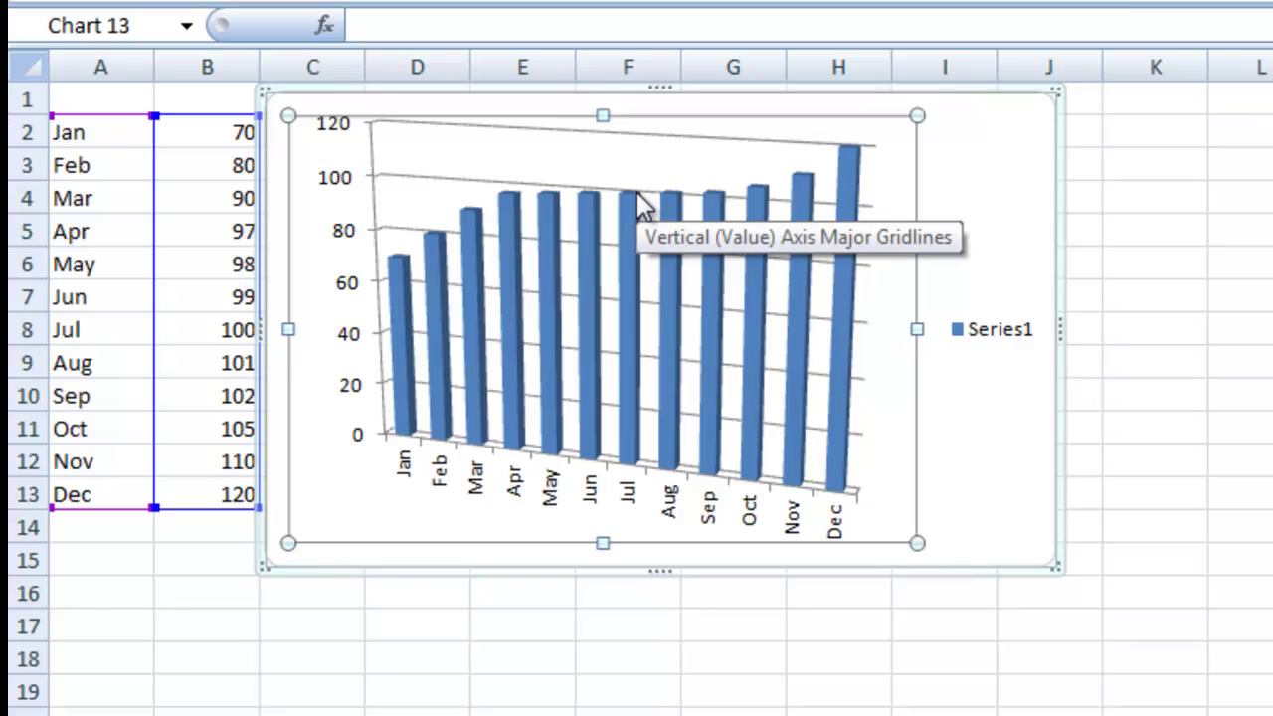